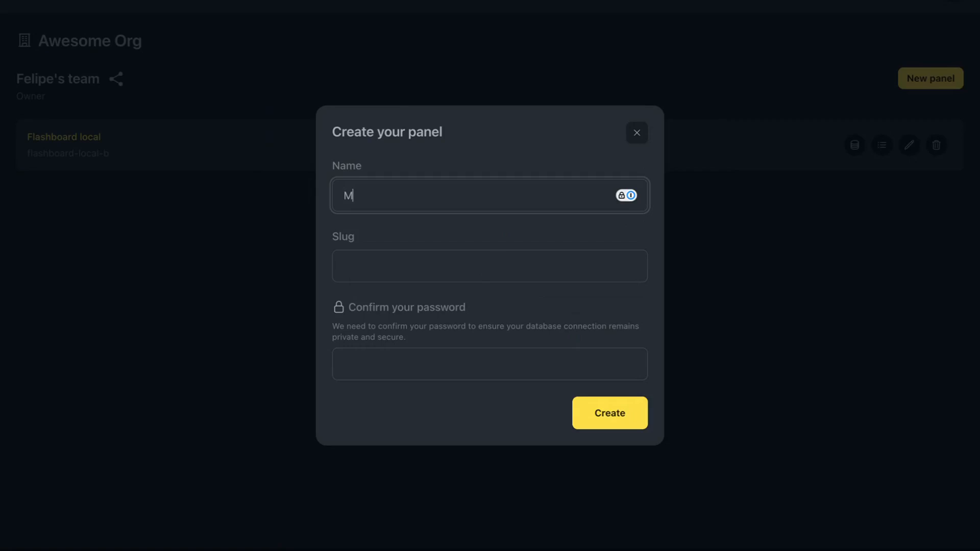
# Step: Finish the name 'My store', enter the account password and create the my-store panel
pyautogui.write('re')
pyautogui.press('Tab')
pyautogui.press('Tab')
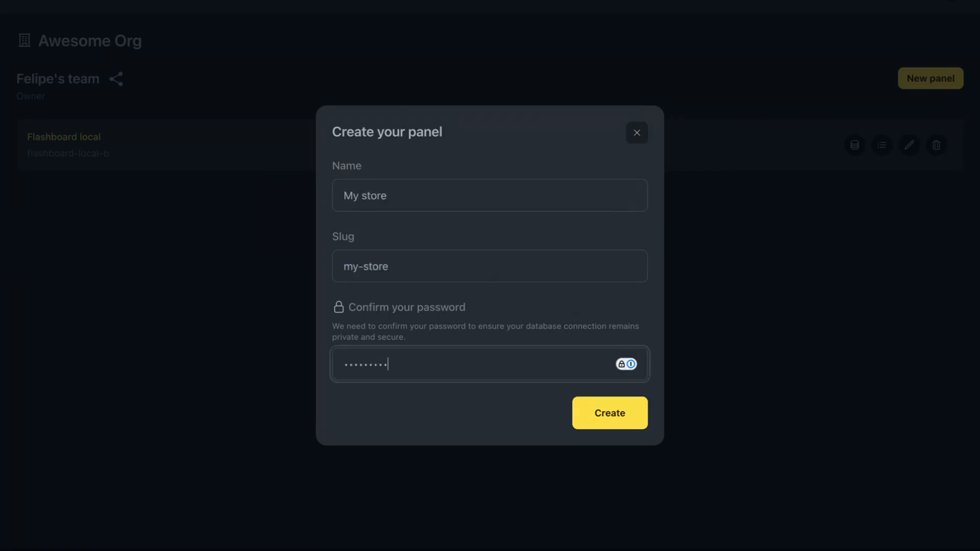
pyautogui.click(585, 423)
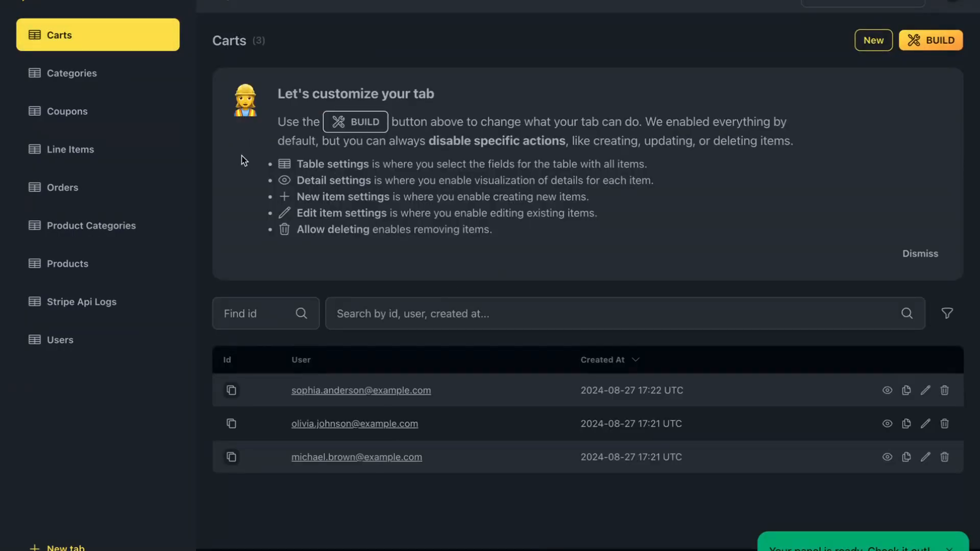
# Step: Browse the Categories, Line Items, Orders and Product Categories tables in turn
pyautogui.click(90, 81)
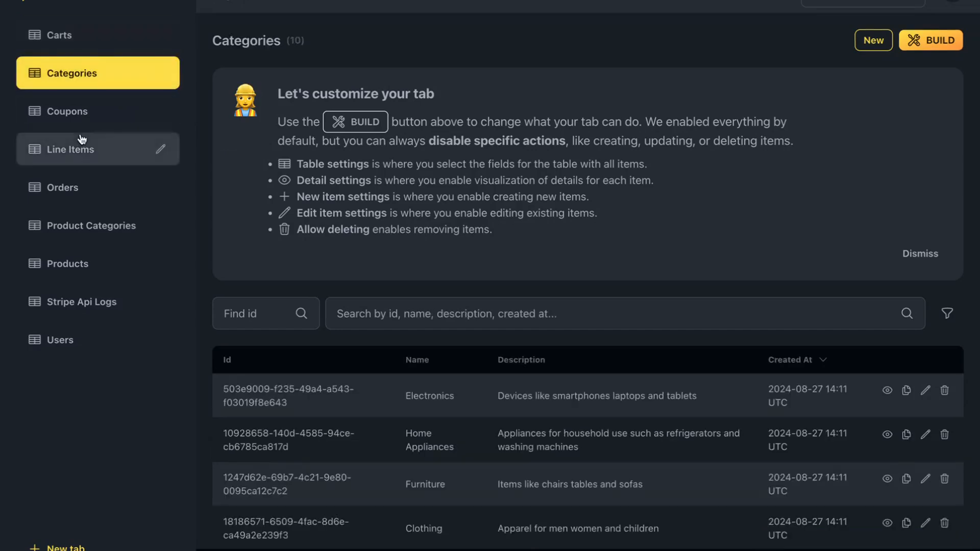
pyautogui.click(84, 151)
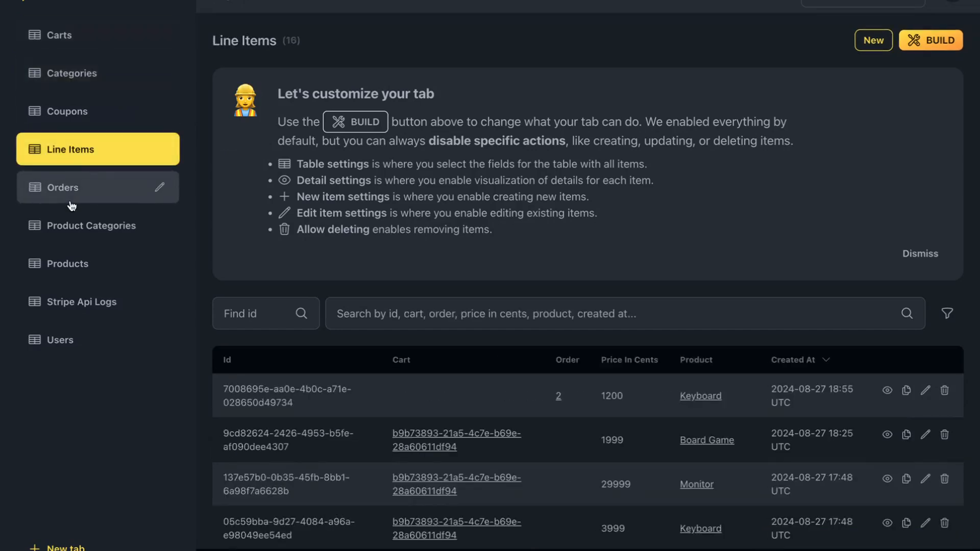
pyautogui.click(72, 202)
pyautogui.click(76, 225)
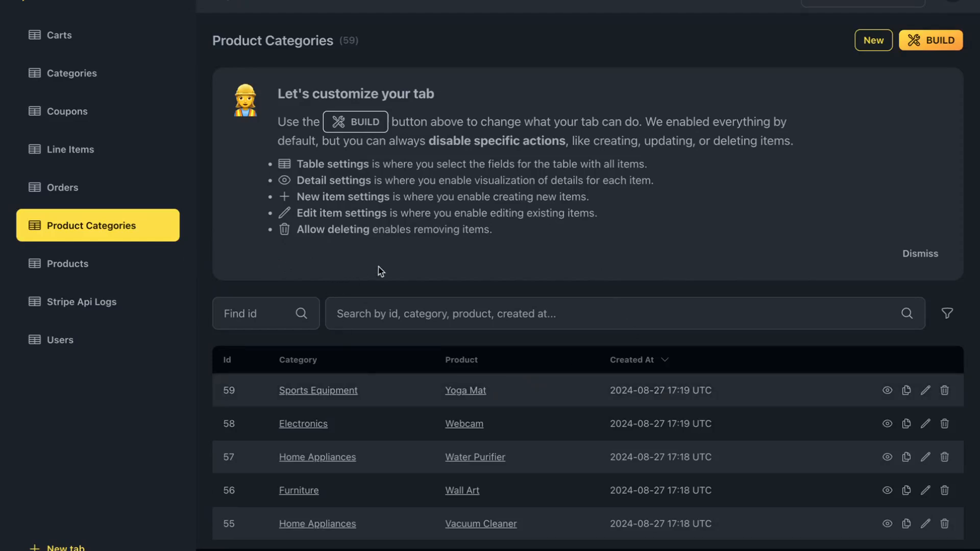
# Step: Dismiss the customize tip and sort Product Categories by Product, Category, then Created At
pyautogui.click(920, 253)
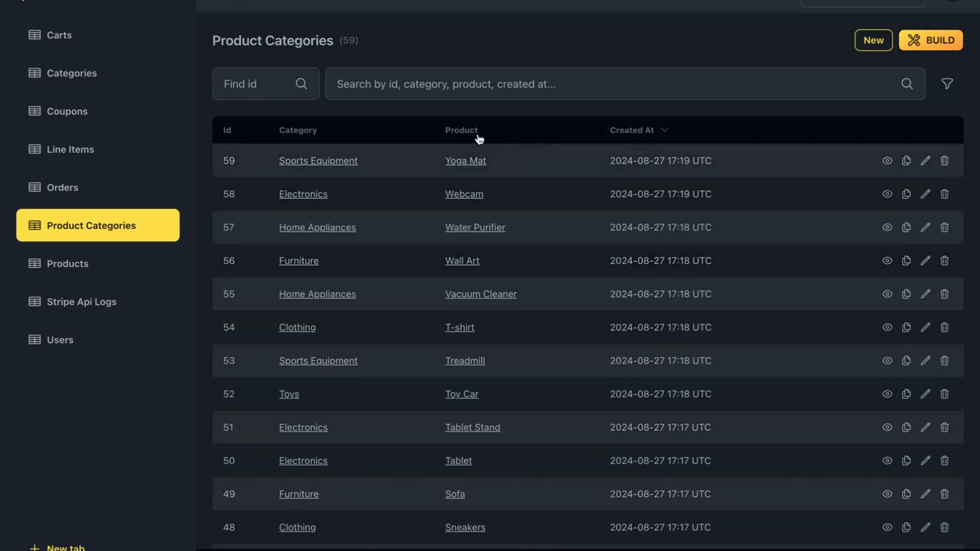
pyautogui.click(471, 137)
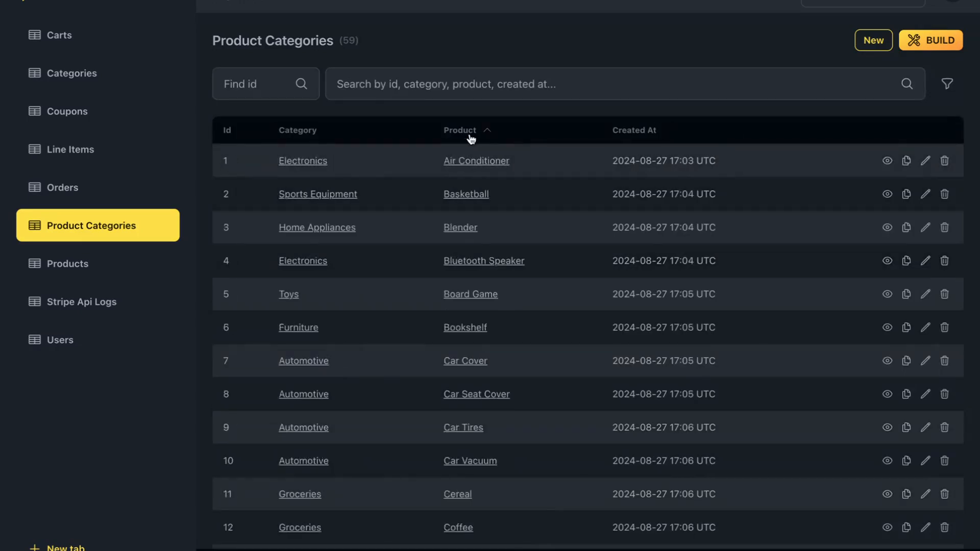
pyautogui.click(300, 134)
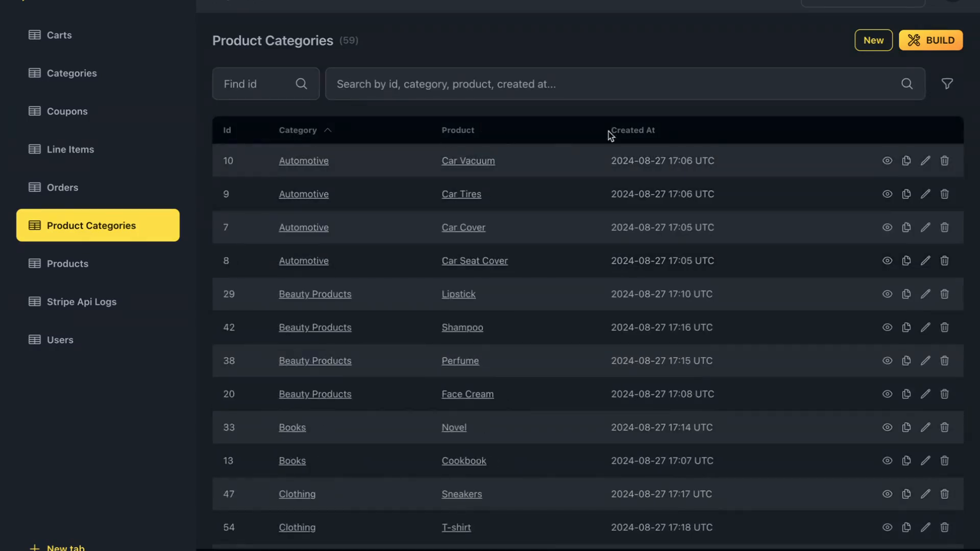
pyautogui.click(622, 135)
# Step: Page to the second page and back, focus search, and show the filter options
pyautogui.scroll(-20, 622, 136)
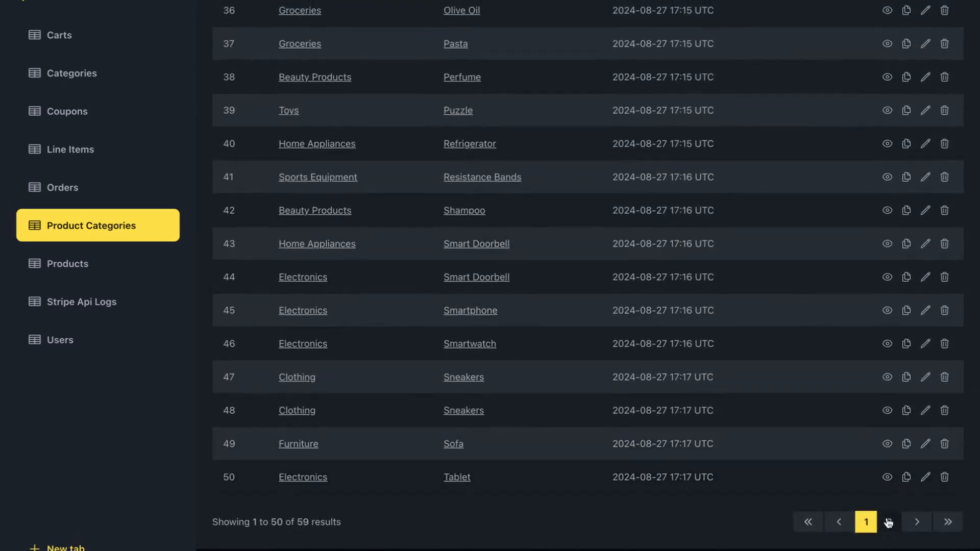
pyautogui.click(889, 521)
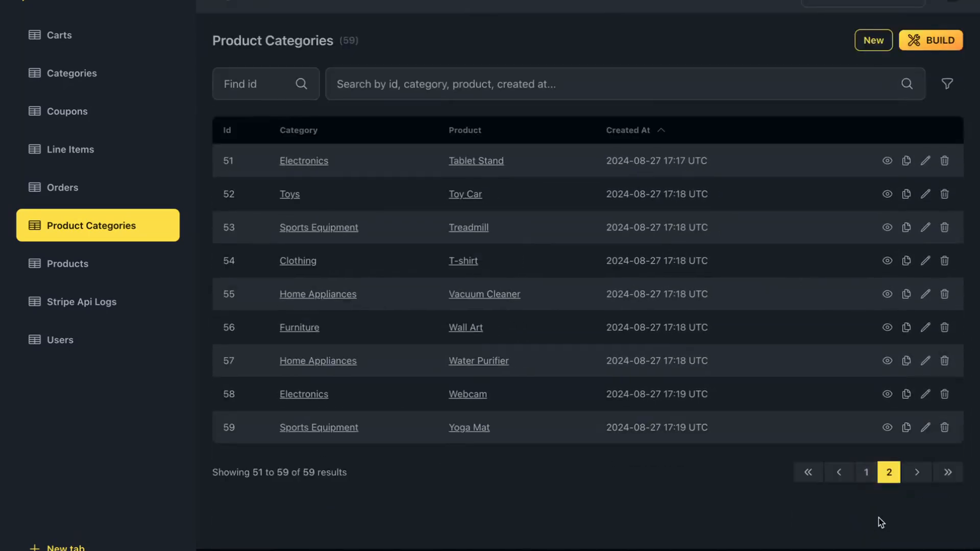
pyautogui.click(863, 476)
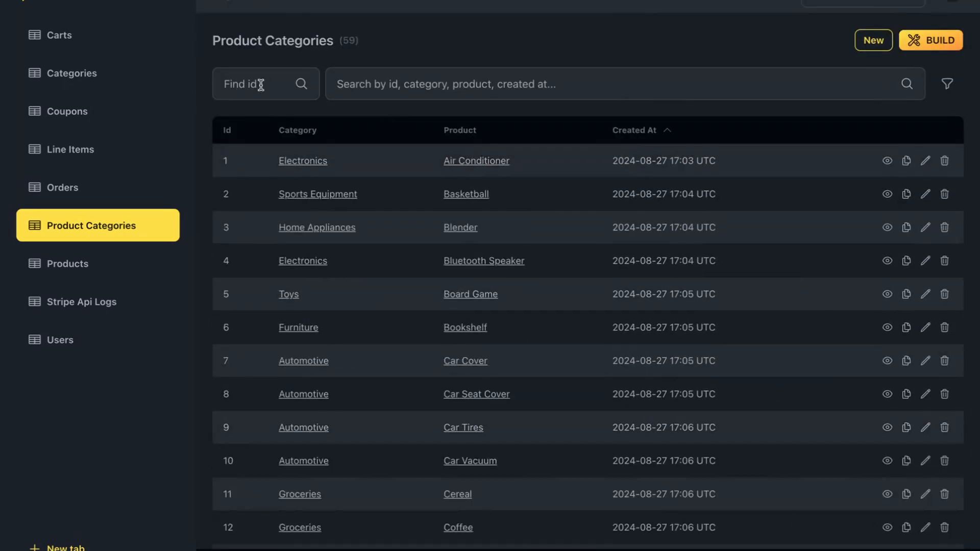
pyautogui.click(371, 81)
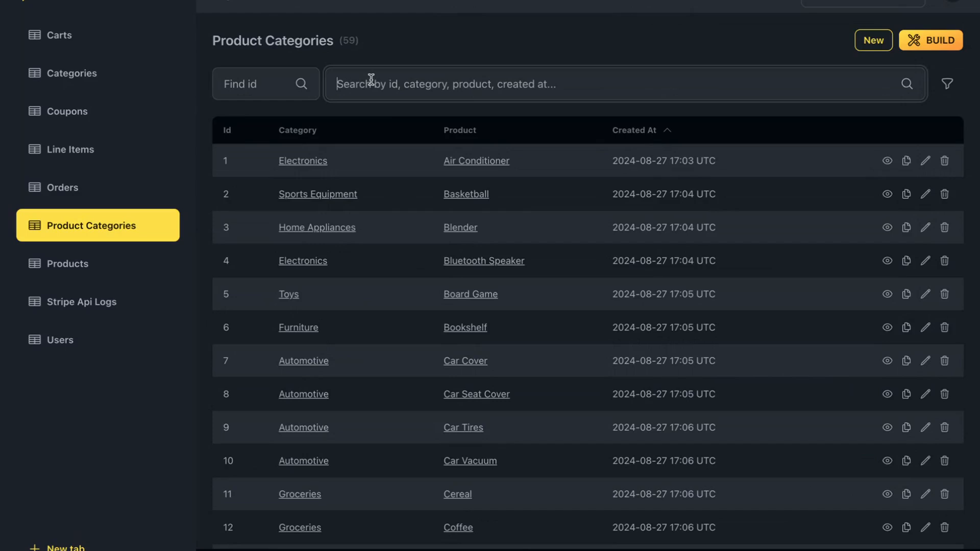
pyautogui.click(947, 85)
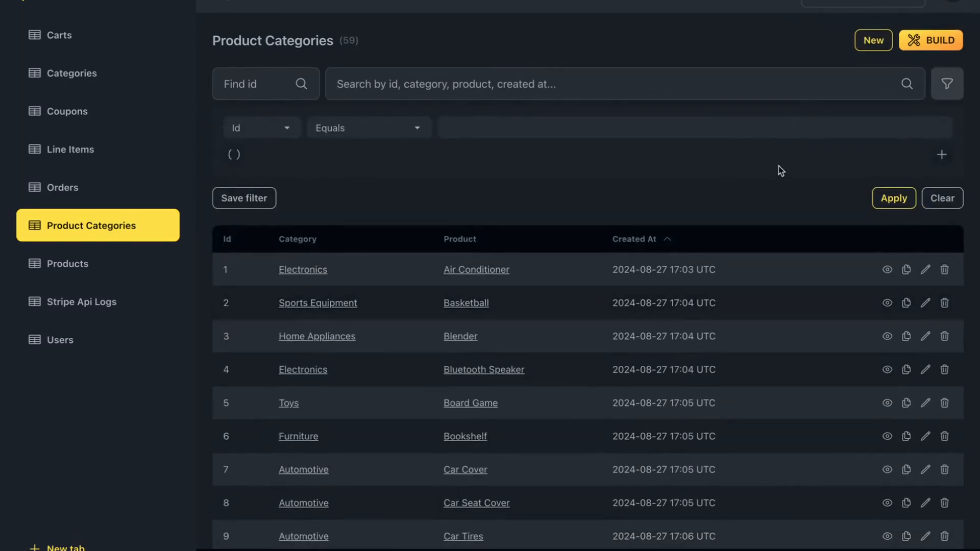
# Step: In Table settings, order Product before Category and hide the Created At column
pyautogui.click(919, 45)
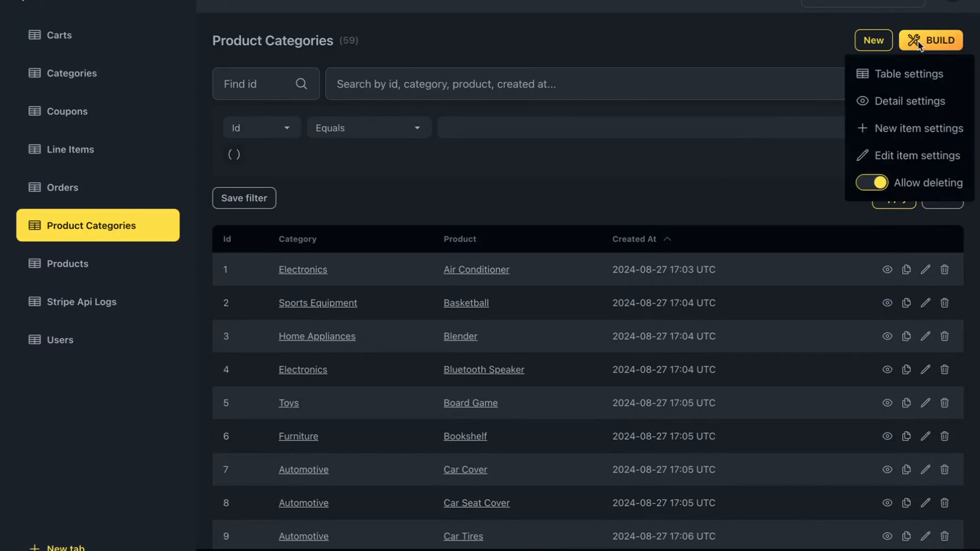
pyautogui.click(896, 82)
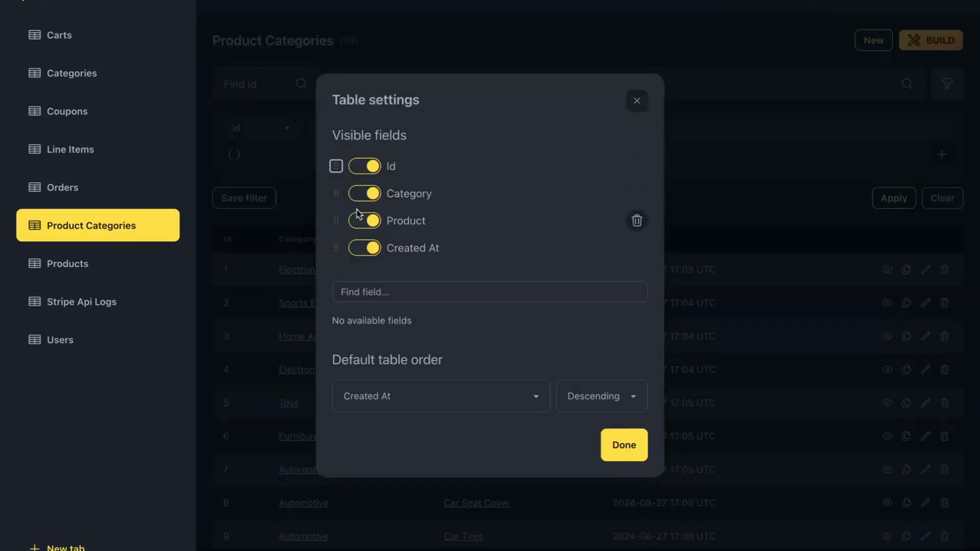
pyautogui.moveTo(337, 193); pyautogui.dragTo(331, 221)
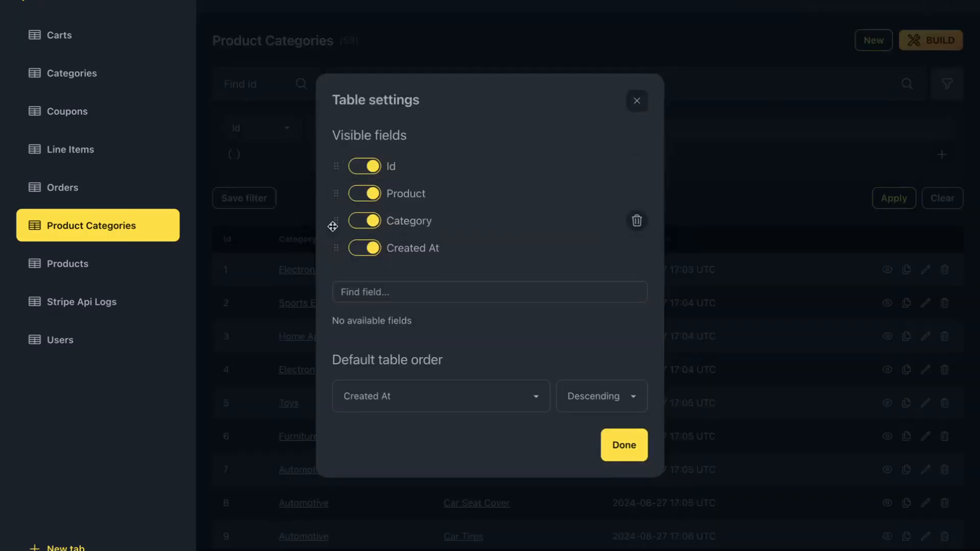
pyautogui.click(365, 249)
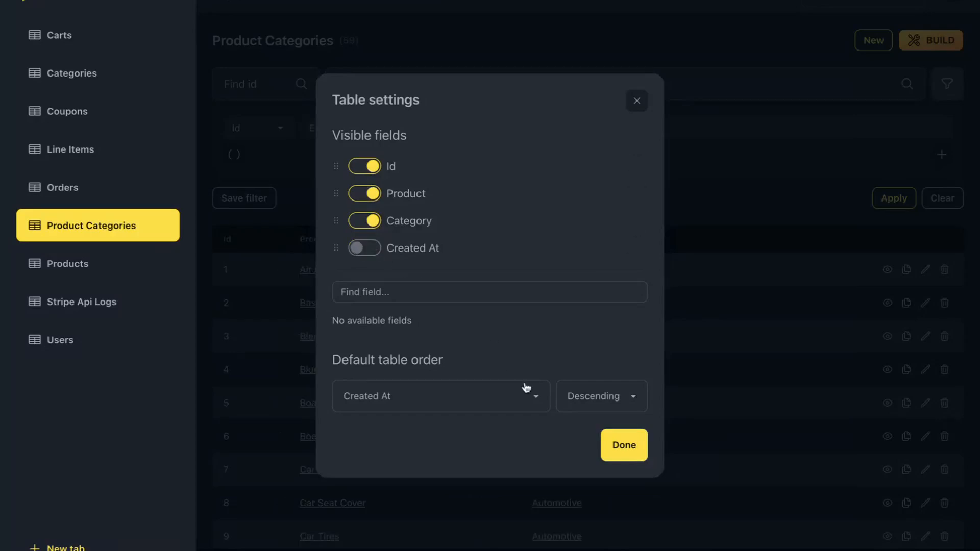
pyautogui.click(536, 400)
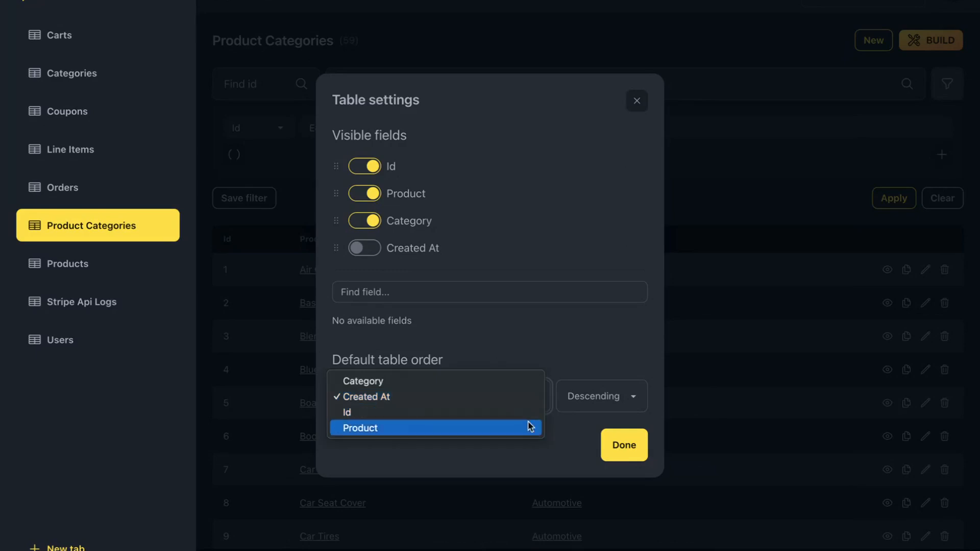
pyautogui.press('Escape')
pyautogui.press('Escape')
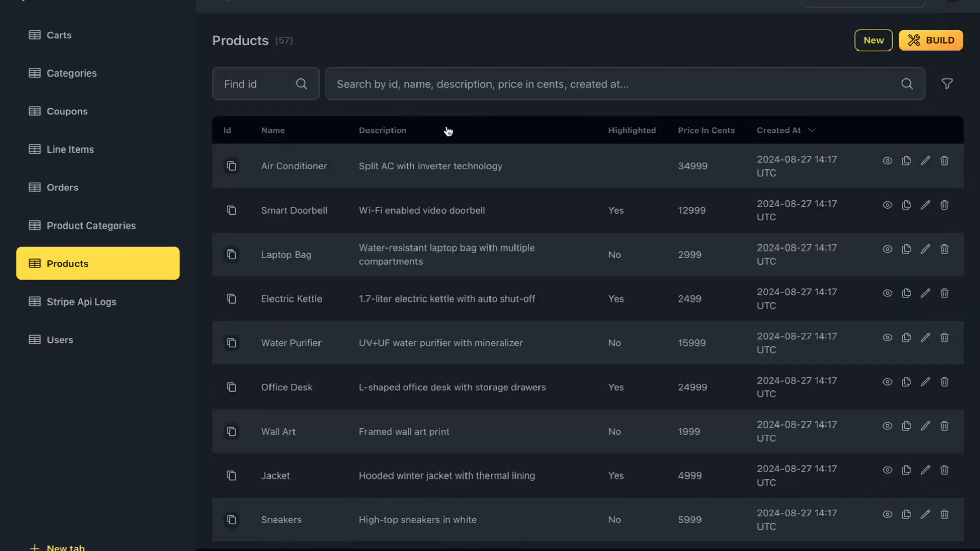
# Step: Review the Air Conditioner product's details, then return to the Products list
pyautogui.click(887, 162)
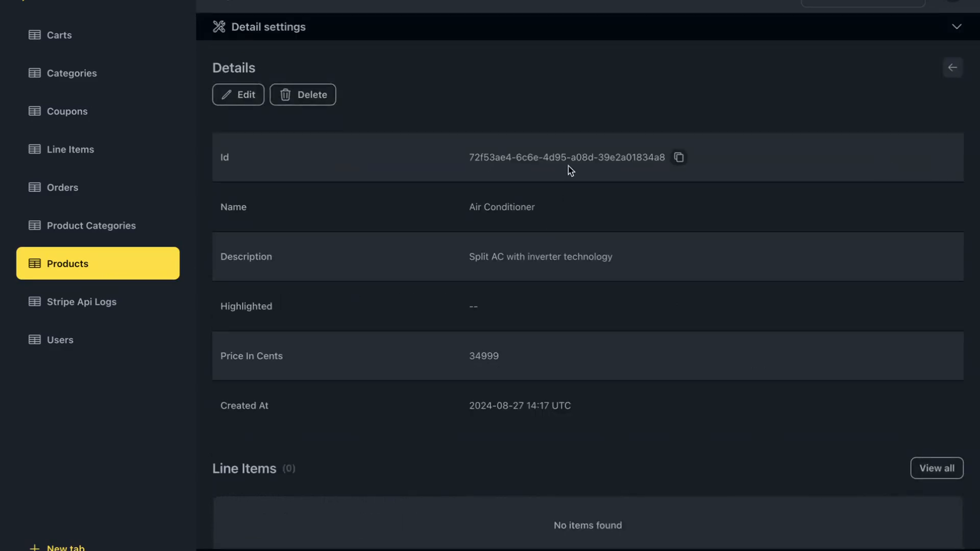
pyautogui.scroll(-3, 569, 171)
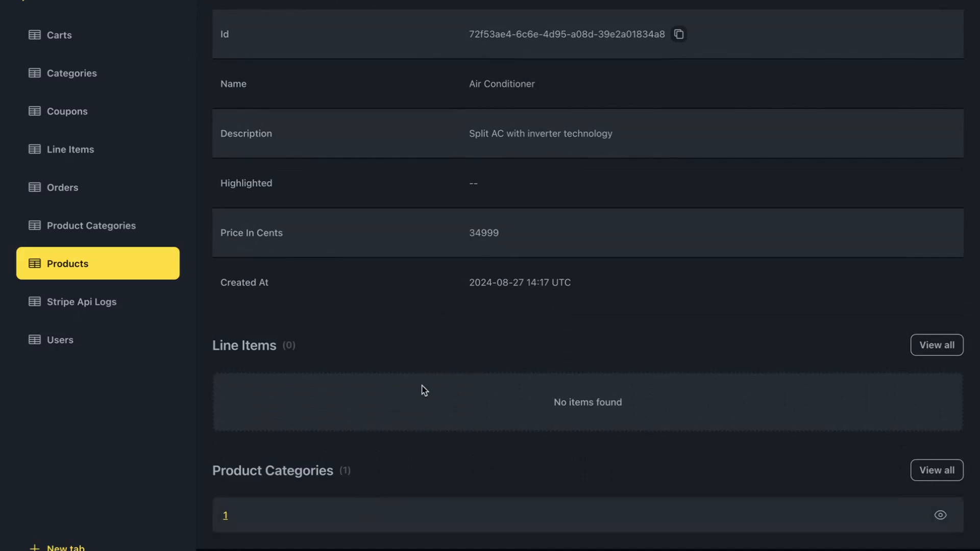
pyautogui.scroll(3, 674, 225)
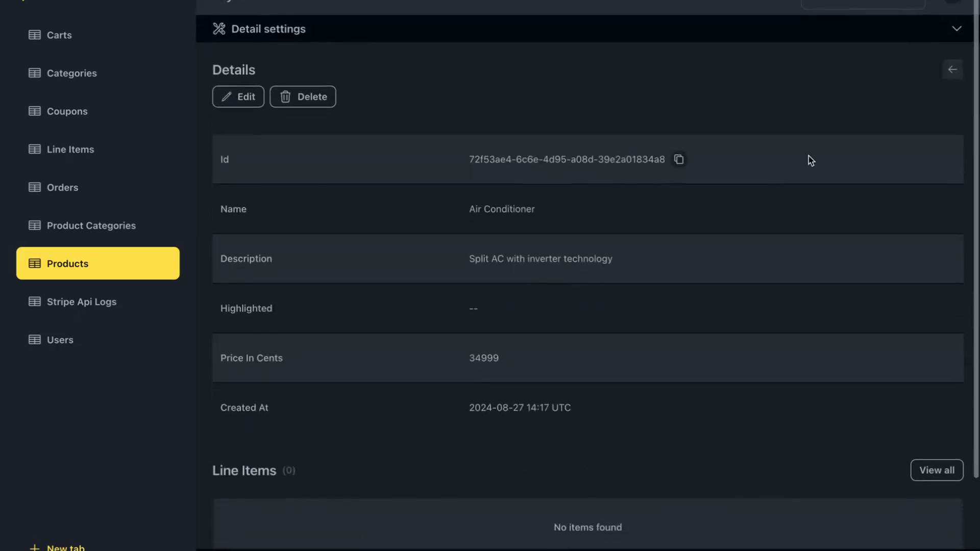
pyautogui.click(952, 69)
# Step: In Detail settings, make Stock visible, keeping Highlighted shown, and try reordering Stock
pyautogui.click(934, 45)
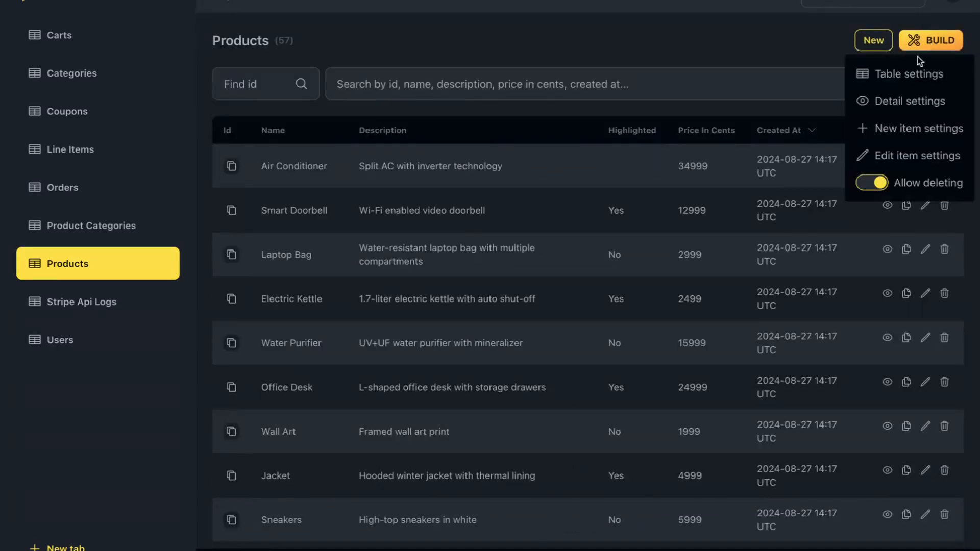
pyautogui.click(890, 104)
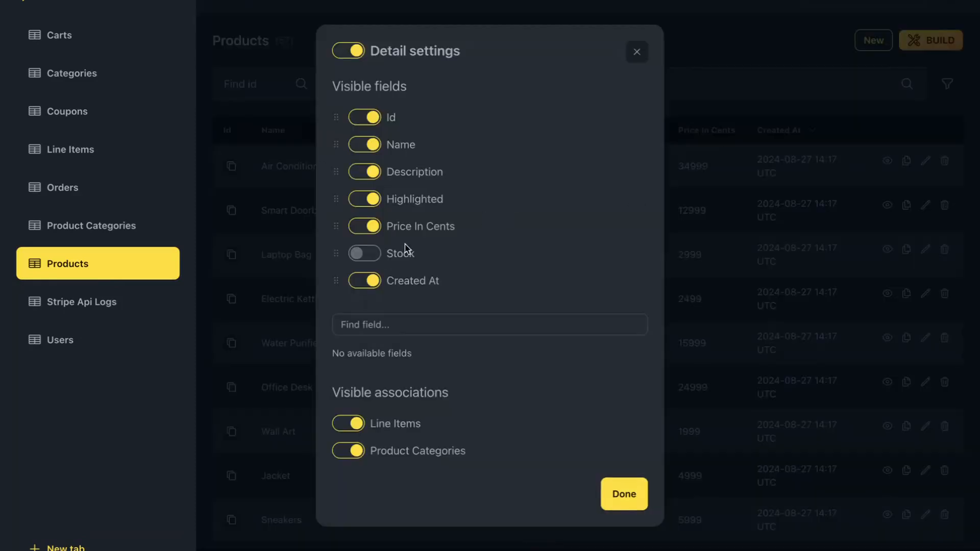
pyautogui.click(366, 255)
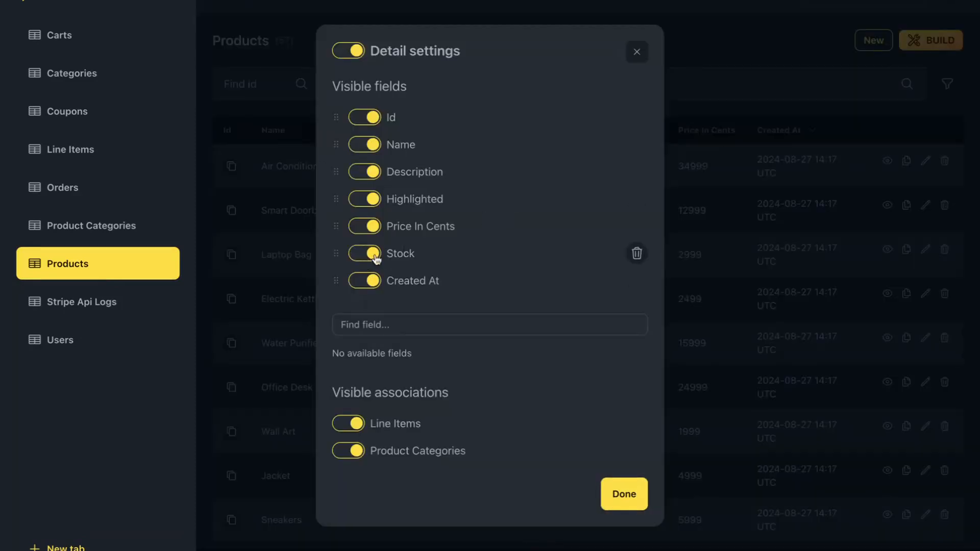
pyautogui.click(369, 203)
pyautogui.click(370, 203)
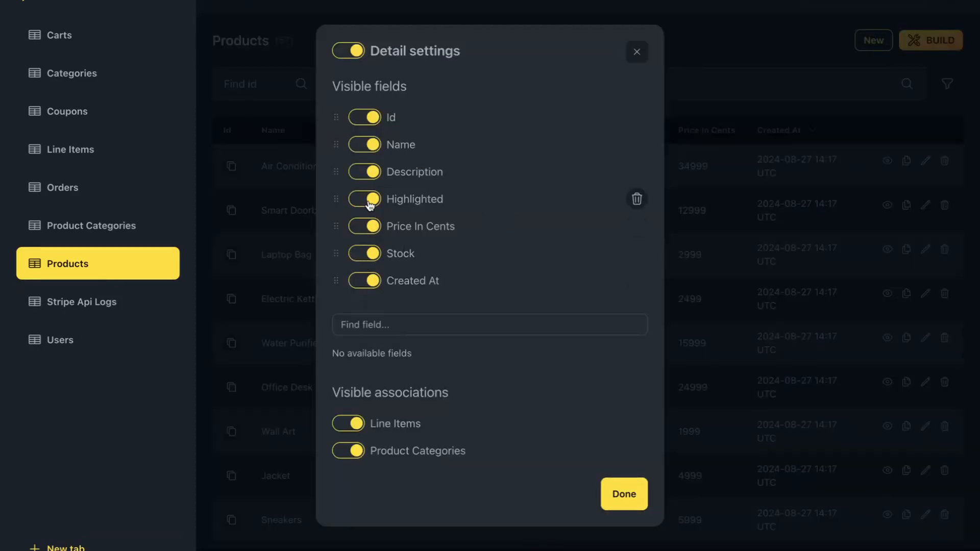
pyautogui.moveTo(337, 258); pyautogui.dragTo(330, 215)
# Step: Save the detail settings and review Air Conditioner's details including Stock
pyautogui.click(619, 494)
pyautogui.click(888, 162)
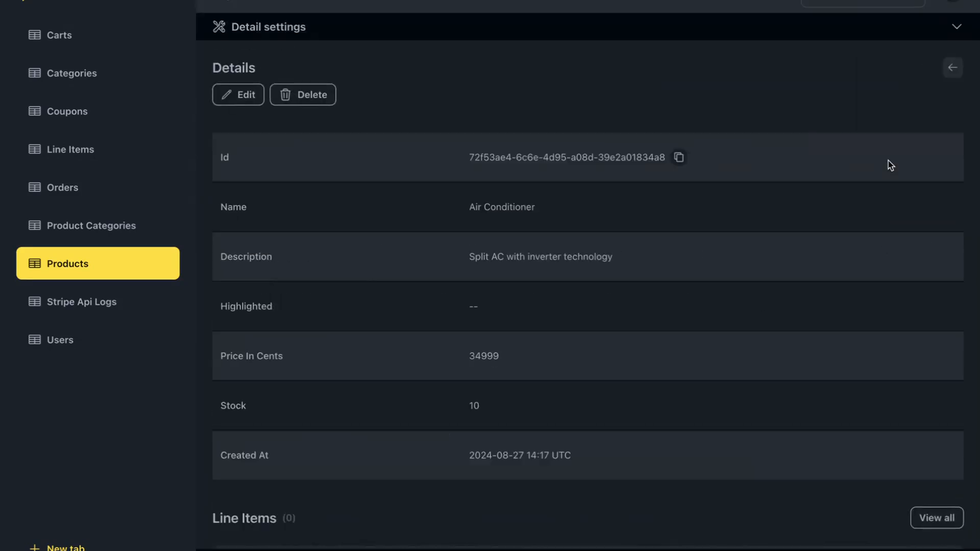
pyautogui.scroll(-3, 696, 228)
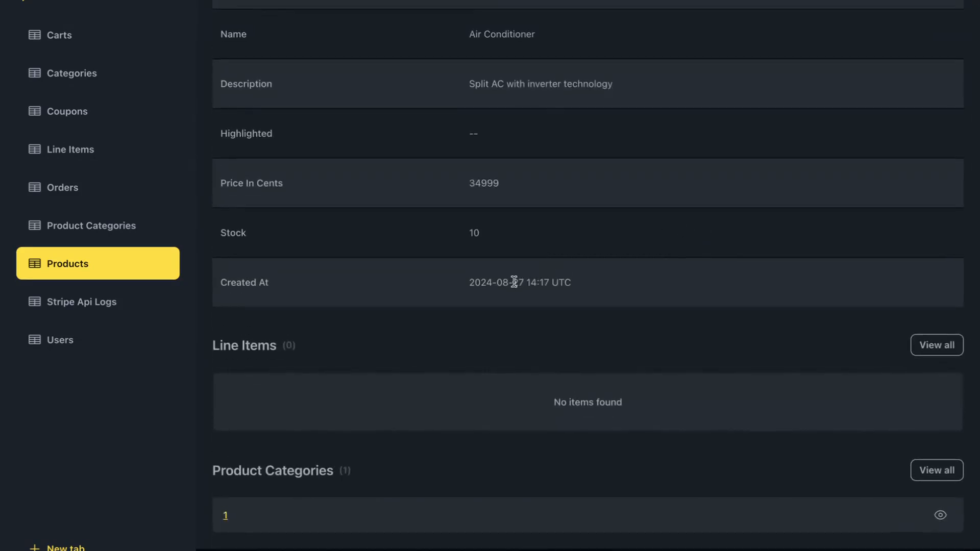
pyautogui.scroll(3, 507, 296)
pyautogui.scroll(-3, 383, 282)
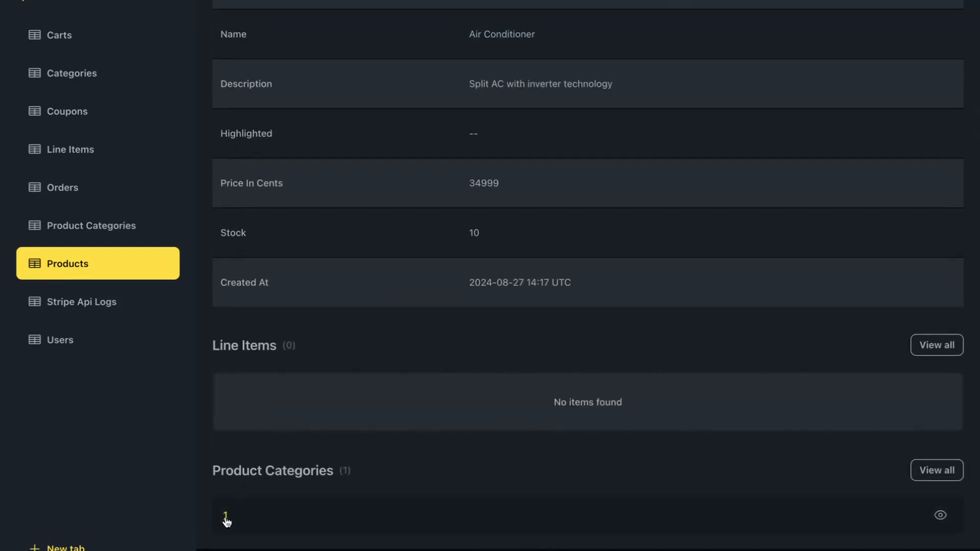
# Step: Follow the product category 1 and Electronics links, then return via Air Conditioner
pyautogui.click(226, 517)
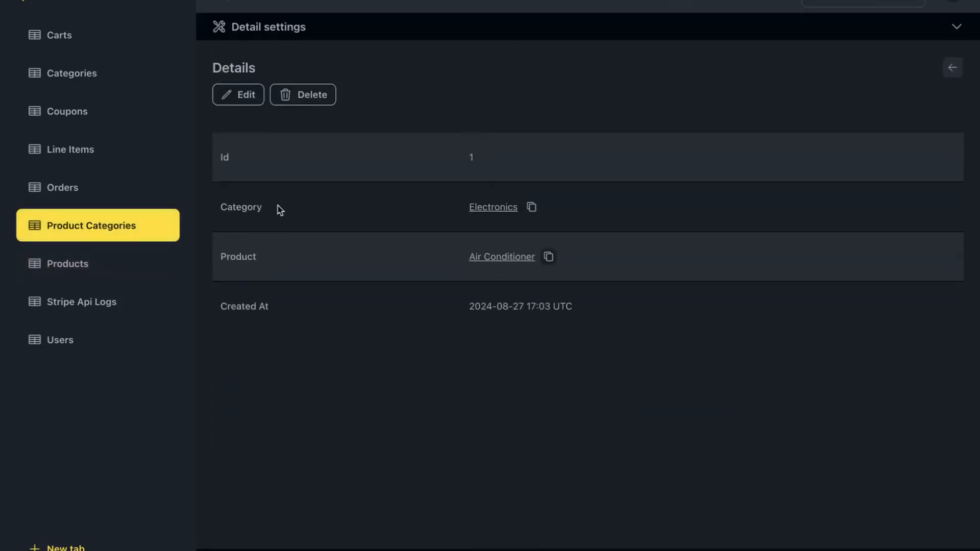
pyautogui.click(497, 210)
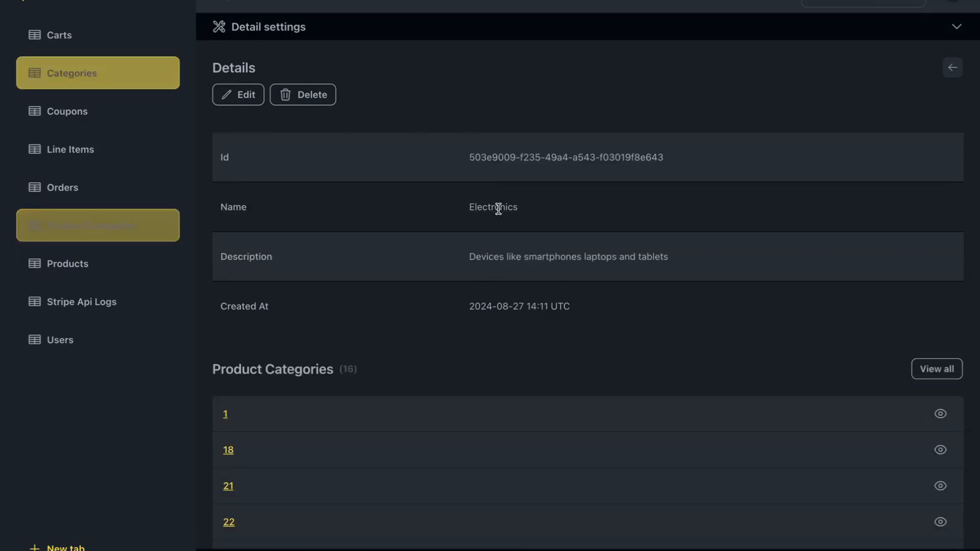
pyautogui.scroll(-5, 422, 338)
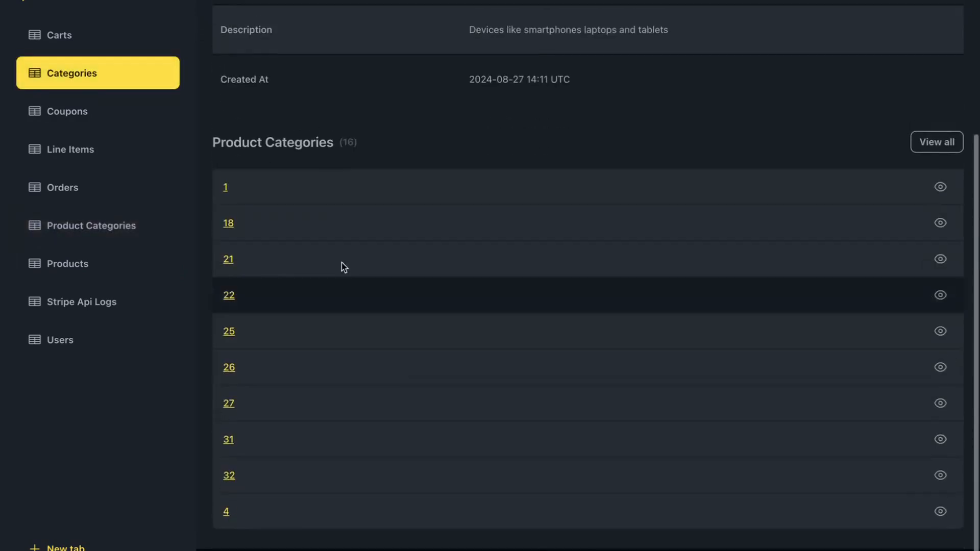
pyautogui.click(228, 195)
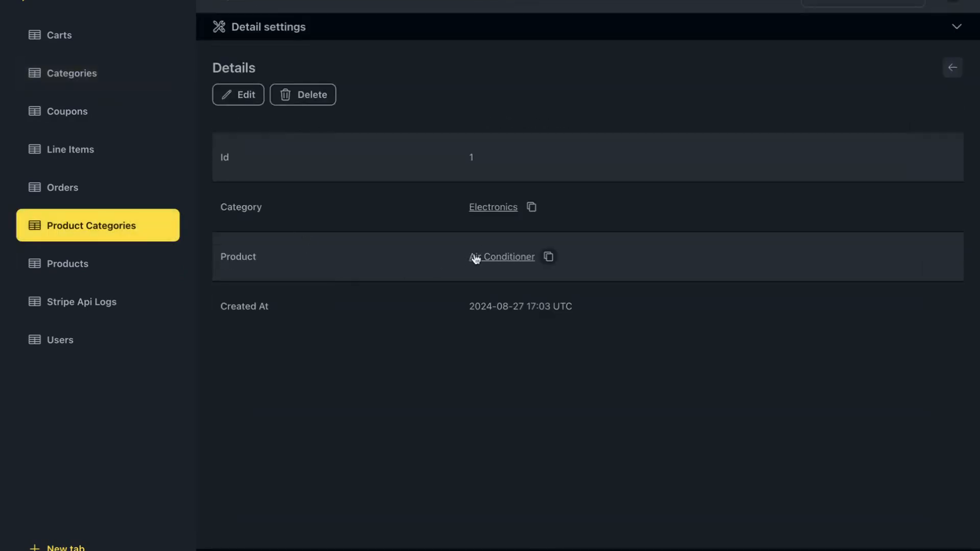
pyautogui.click(491, 256)
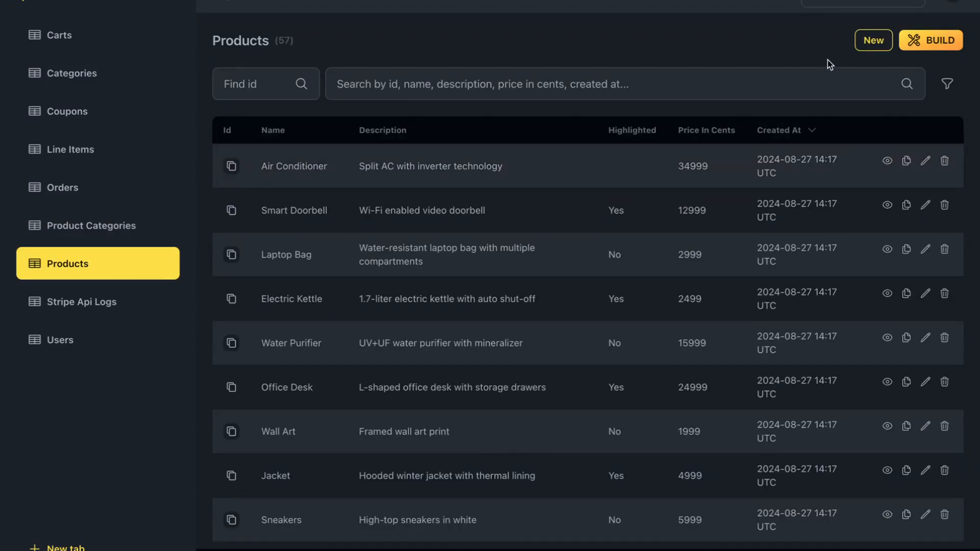
# Step: Preview the new product form, then switch off new-item creation in New item settings
pyautogui.click(869, 49)
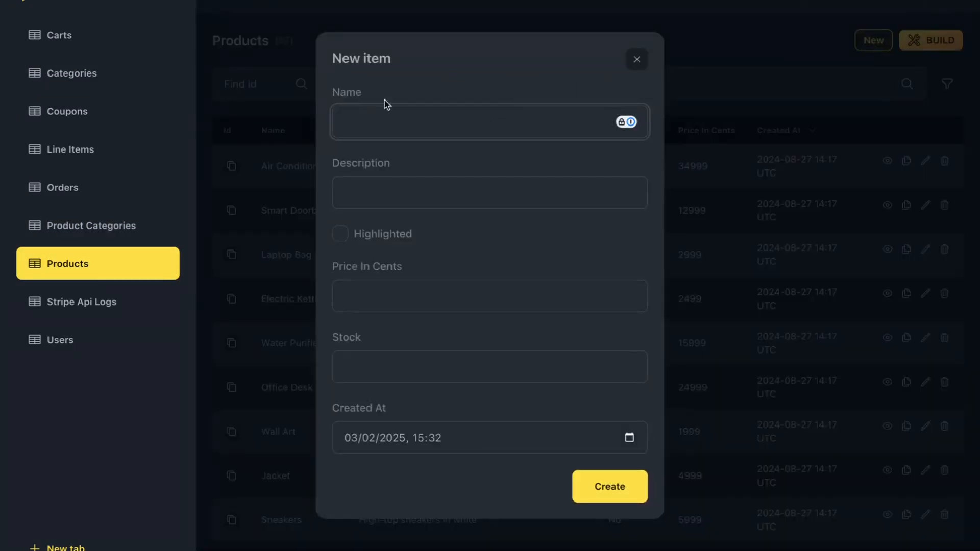
pyautogui.click(638, 62)
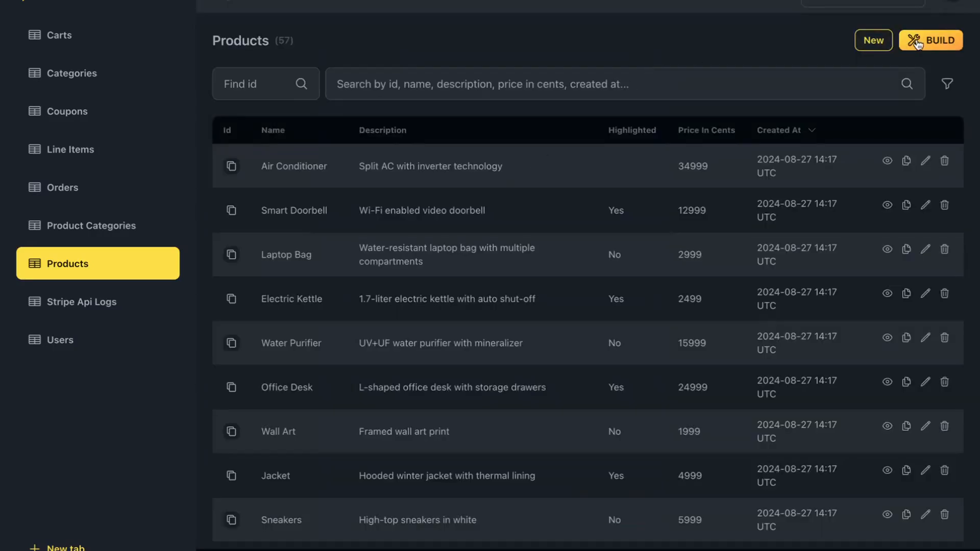
pyautogui.click(917, 43)
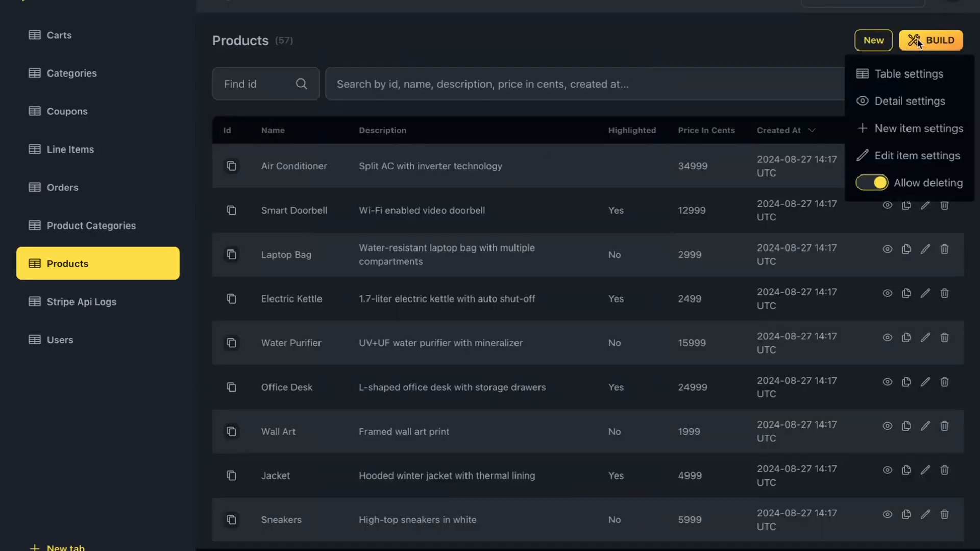
pyautogui.click(889, 131)
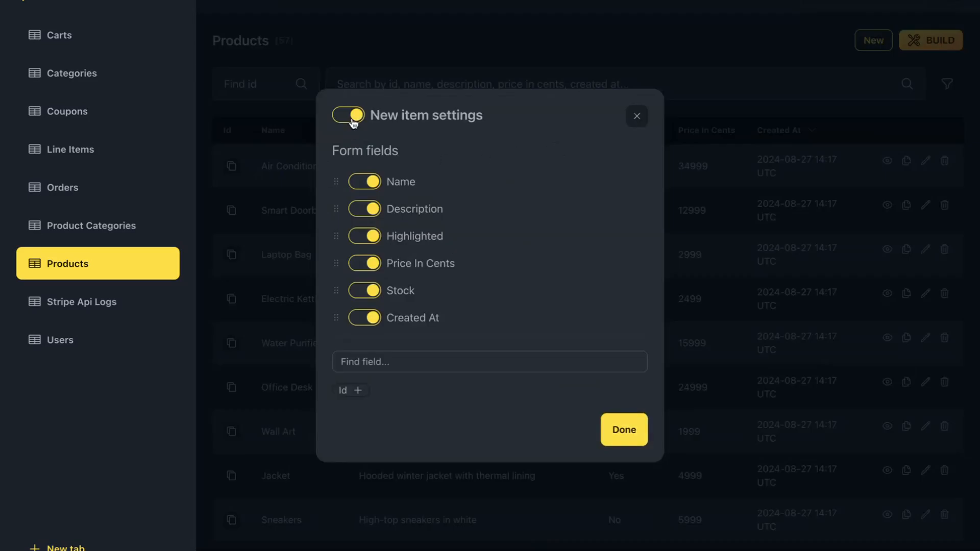
pyautogui.click(352, 116)
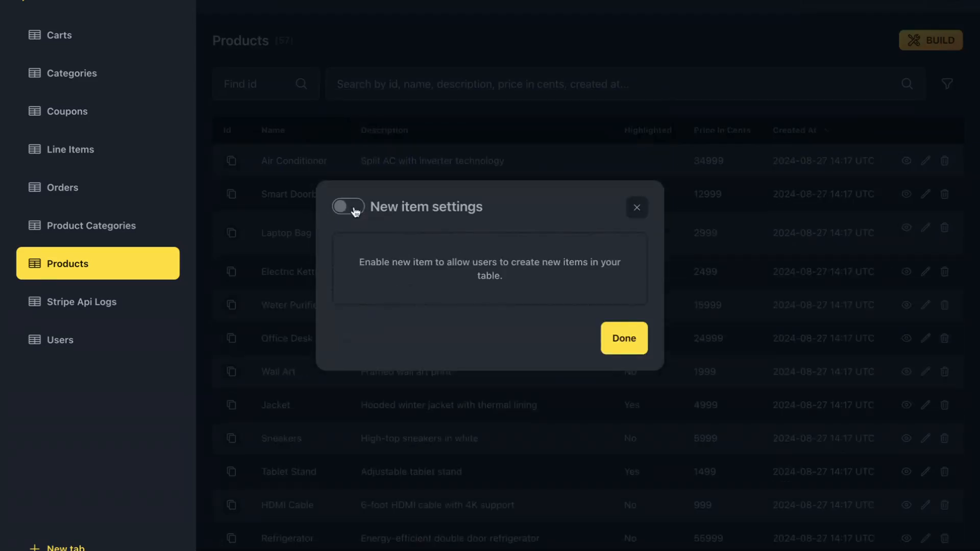
pyautogui.click(636, 207)
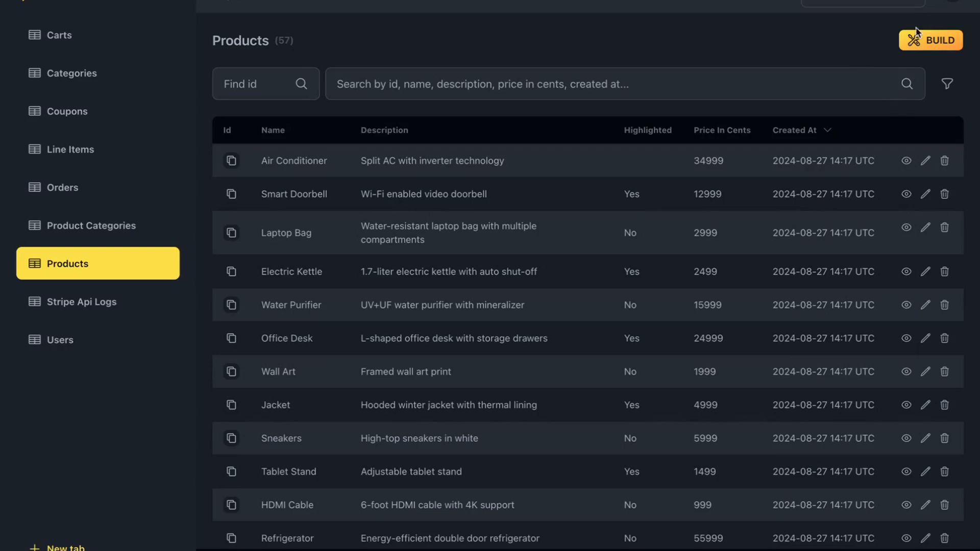
pyautogui.click(921, 41)
pyautogui.click(881, 129)
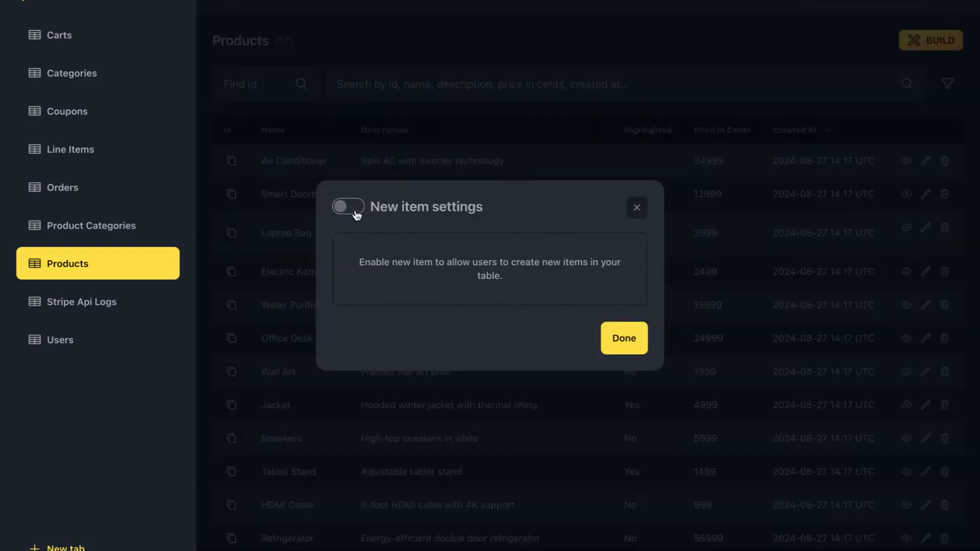
# Step: Re-enable new items without Created At and Stock fields, testing via duplicating Smart Doorbell
pyautogui.click(356, 213)
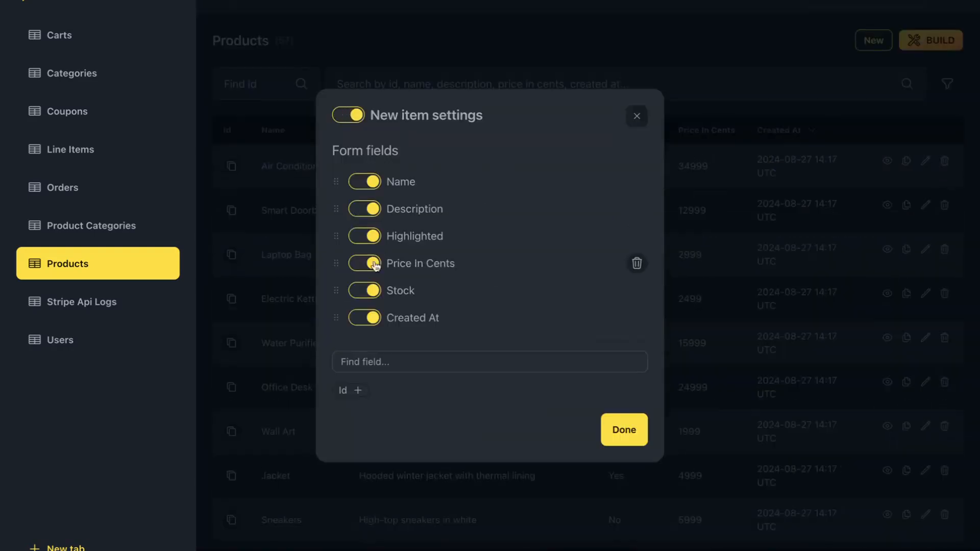
pyautogui.click(369, 318)
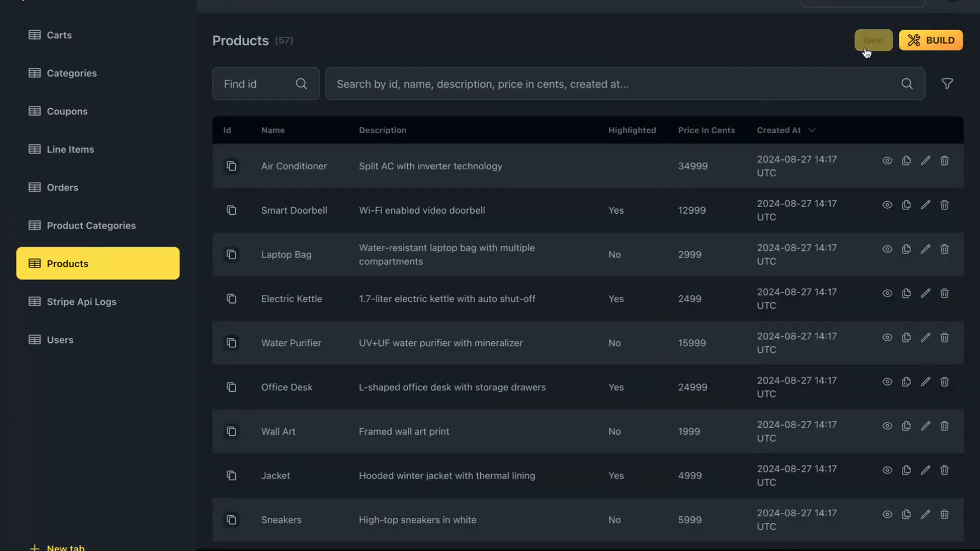
pyautogui.click(865, 47)
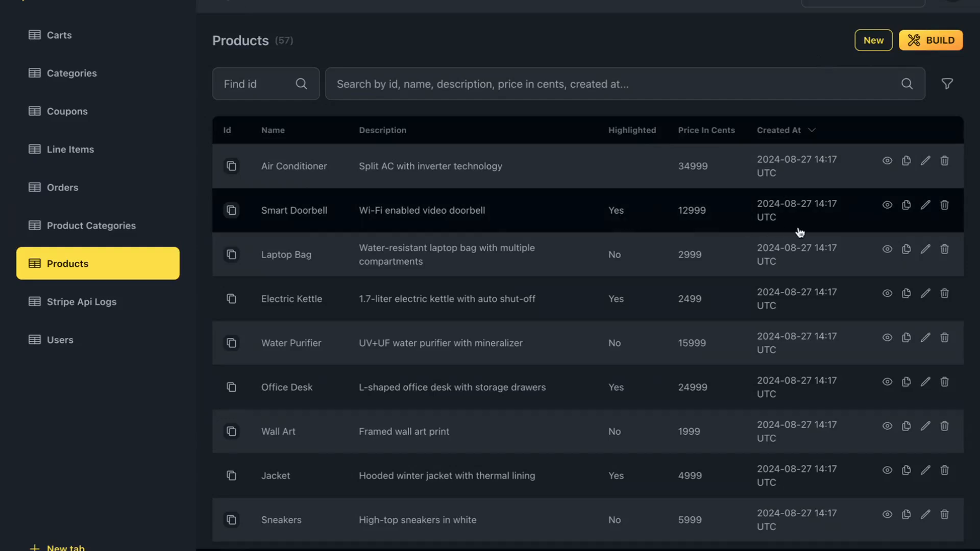
pyautogui.click(906, 206)
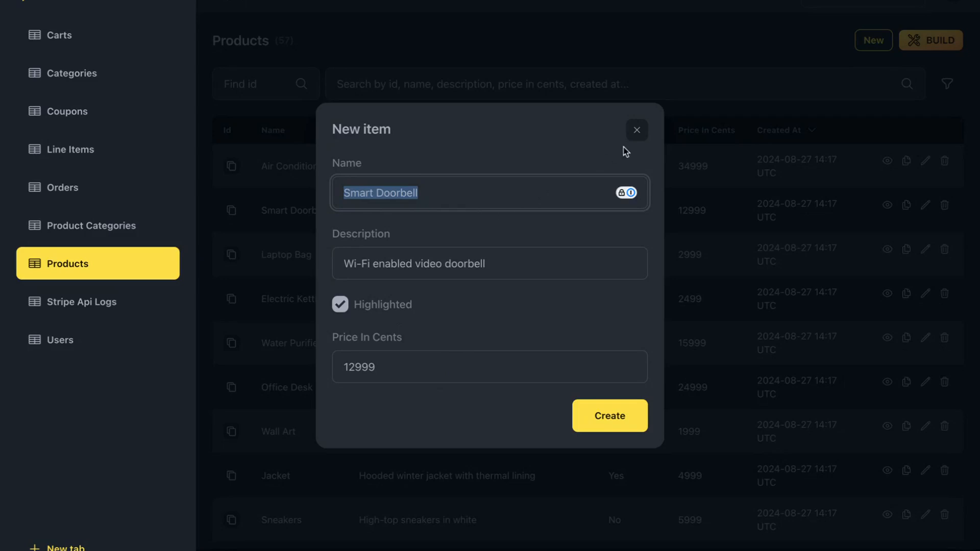
pyautogui.click(638, 131)
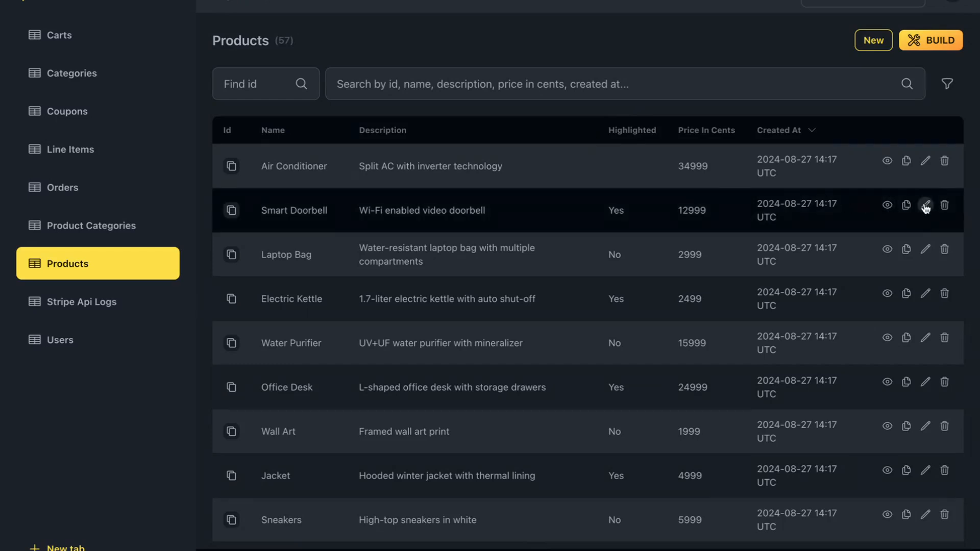
# Step: Preview Smart Doorbell's edit form, then switch off item editing in Edit item settings
pyautogui.click(854, 209)
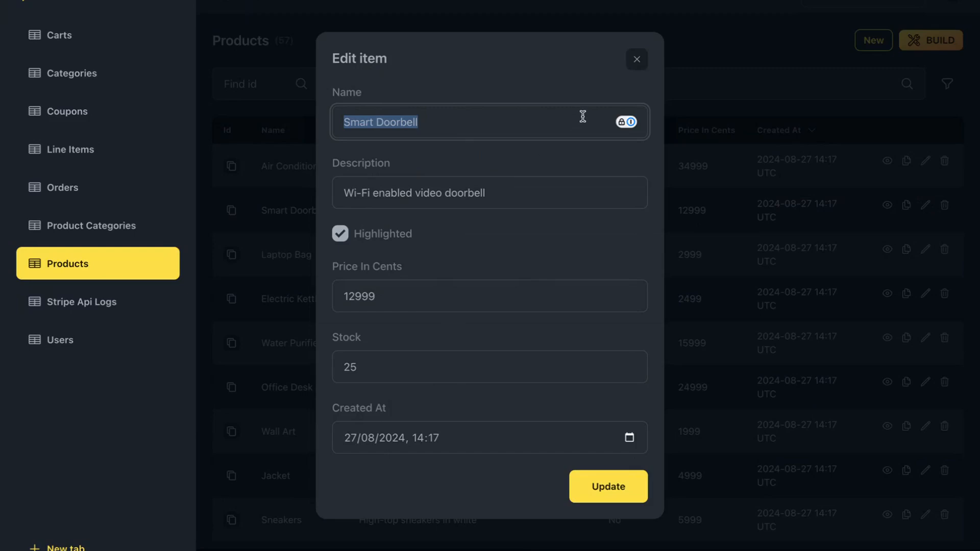
pyautogui.click(788, 157)
pyautogui.click(925, 43)
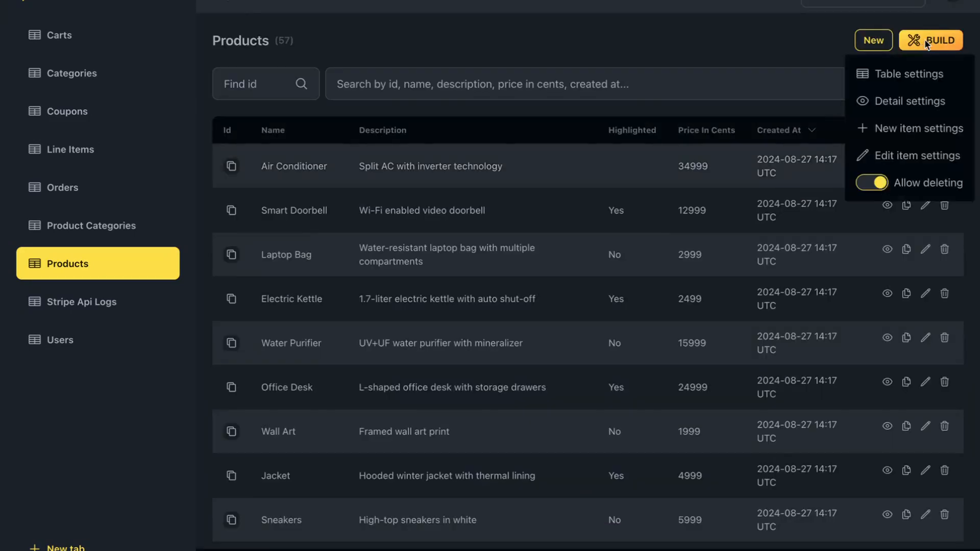
pyautogui.click(900, 157)
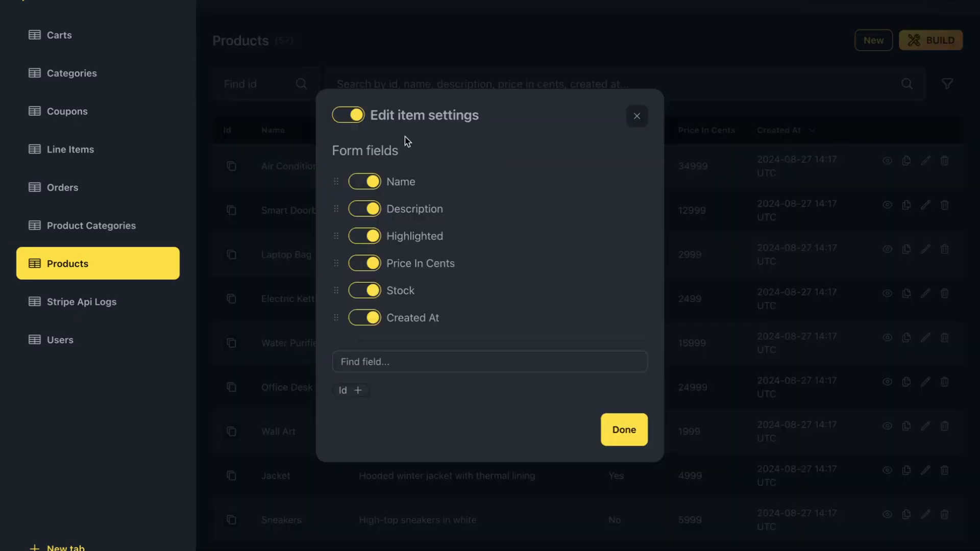
pyautogui.click(351, 119)
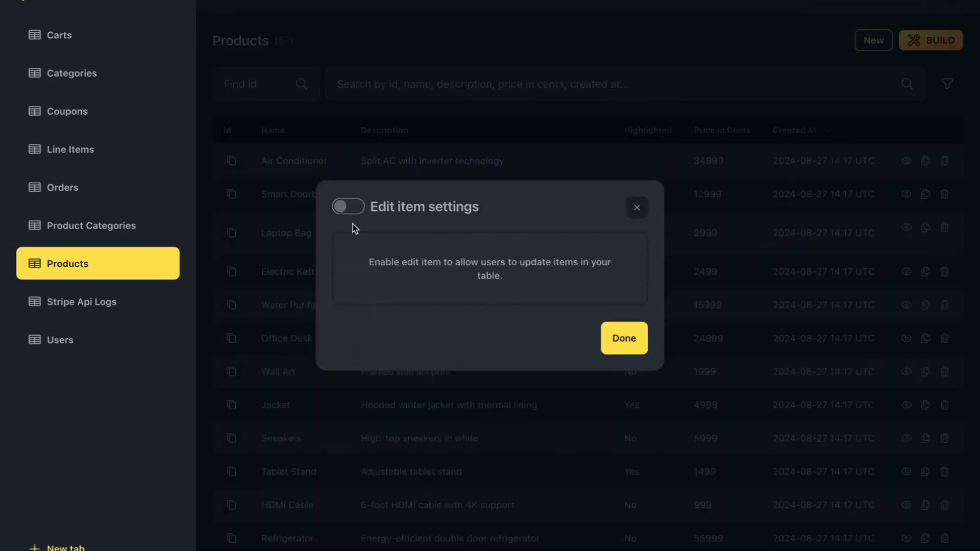
pyautogui.click(635, 209)
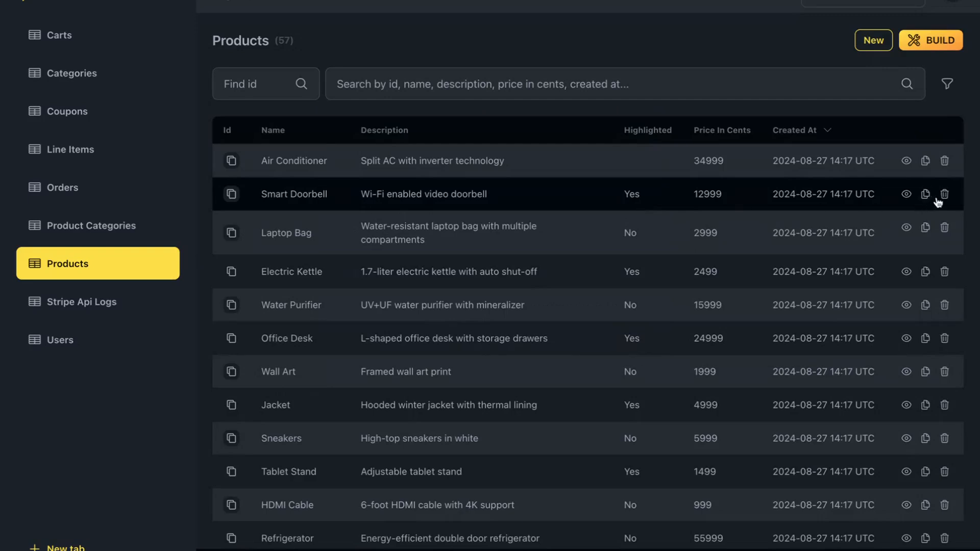
# Step: Re-enable editing, removing Created At, Stock, Price In Cents, Description and Name from the form
pyautogui.click(936, 45)
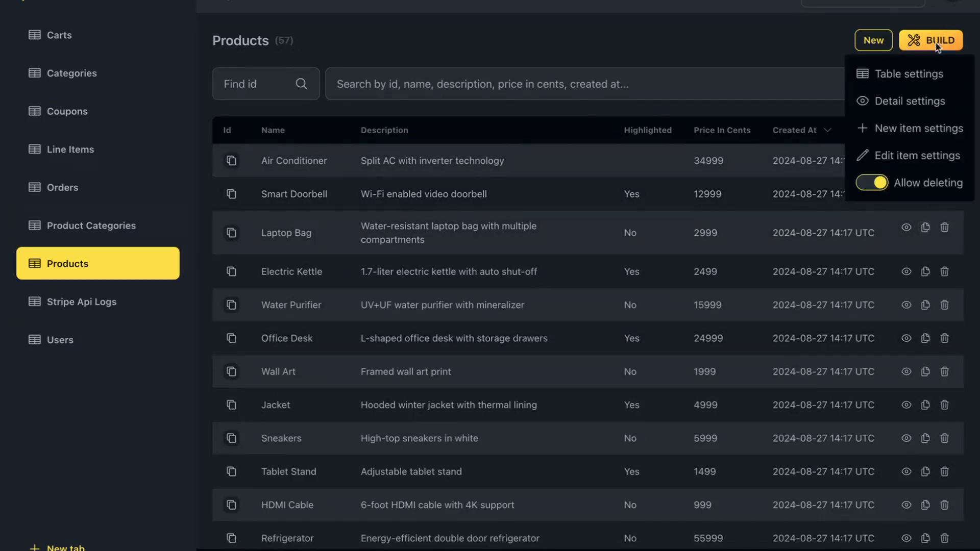
pyautogui.click(891, 155)
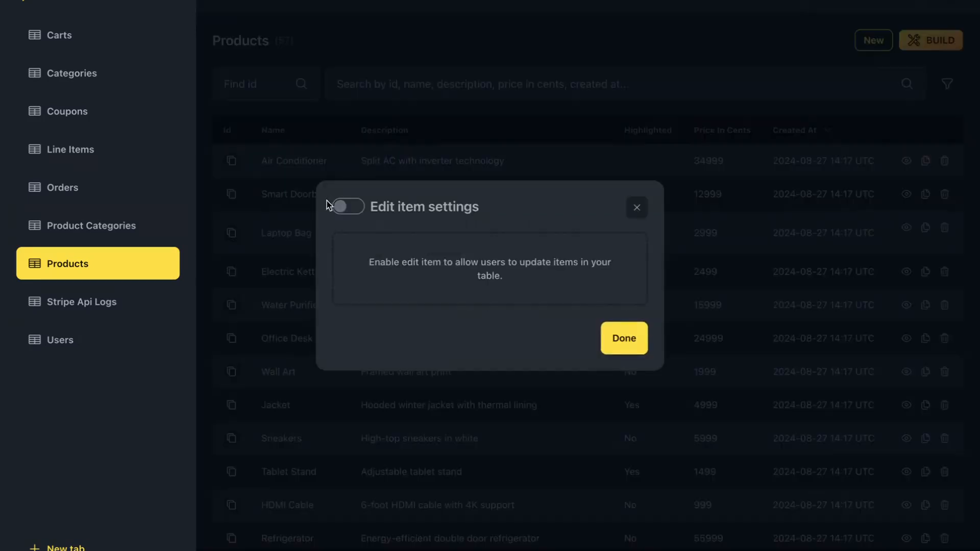
pyautogui.click(349, 208)
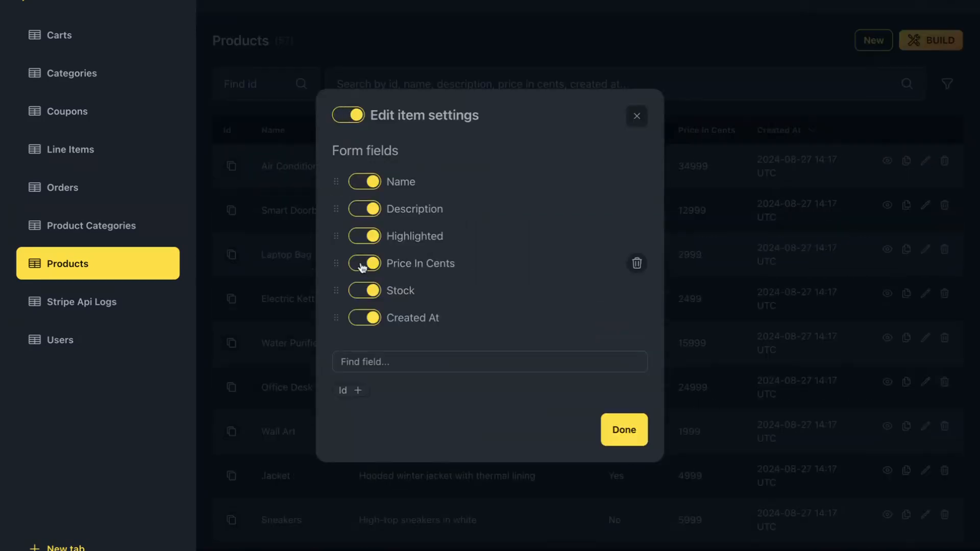
pyautogui.click(373, 318)
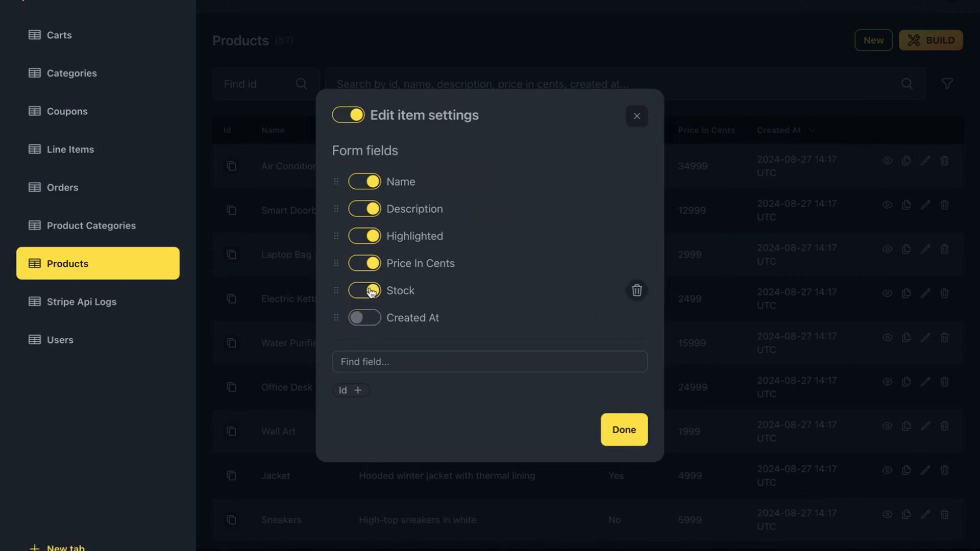
pyautogui.click(373, 290)
pyautogui.click(373, 263)
pyautogui.click(376, 209)
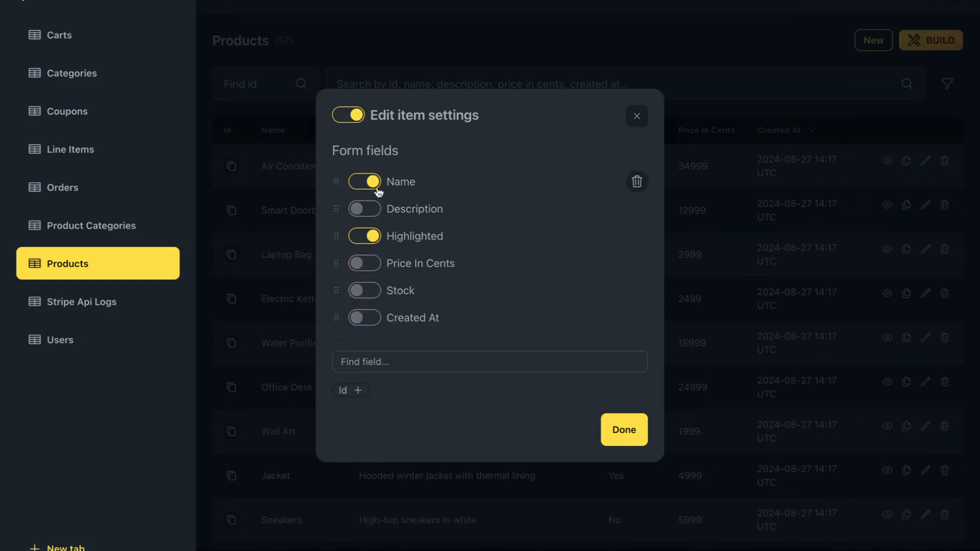
pyautogui.click(375, 187)
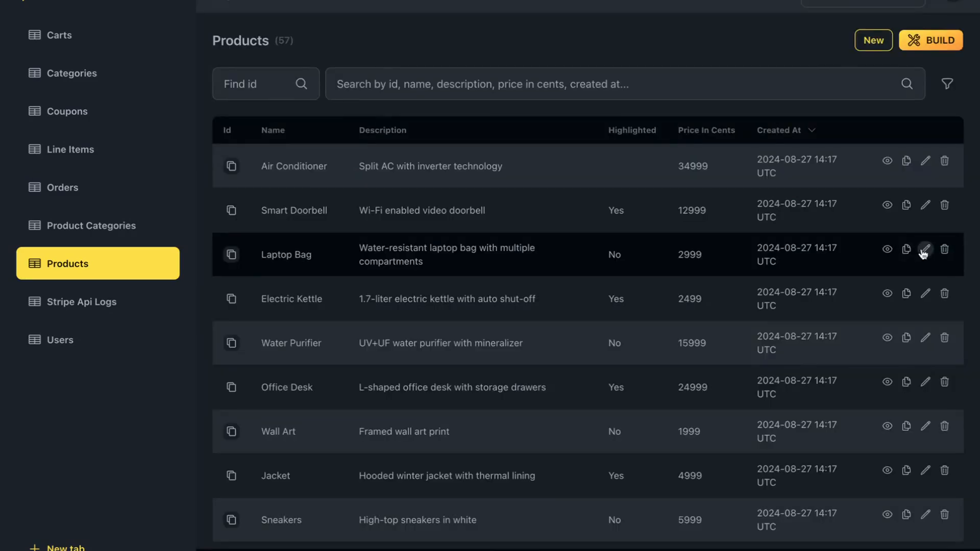
# Step: Mark Laptop Bag highlighted and Electric Kettle not highlighted, saving each
pyautogui.click(924, 249)
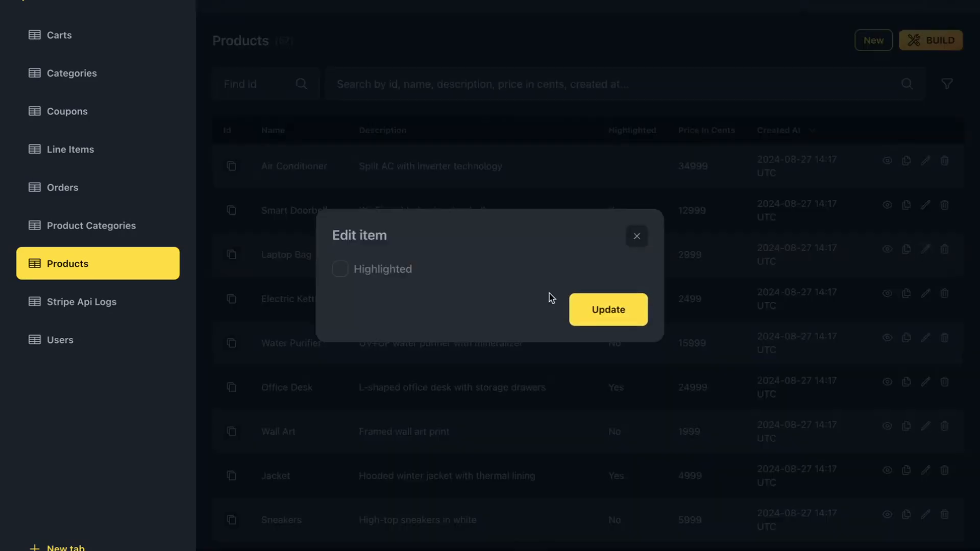
pyautogui.click(340, 269)
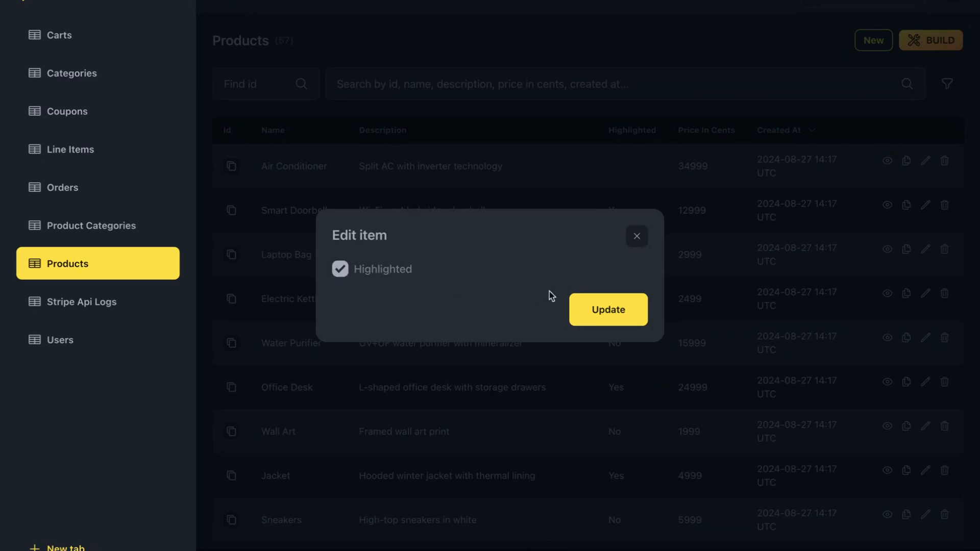
pyautogui.click(600, 309)
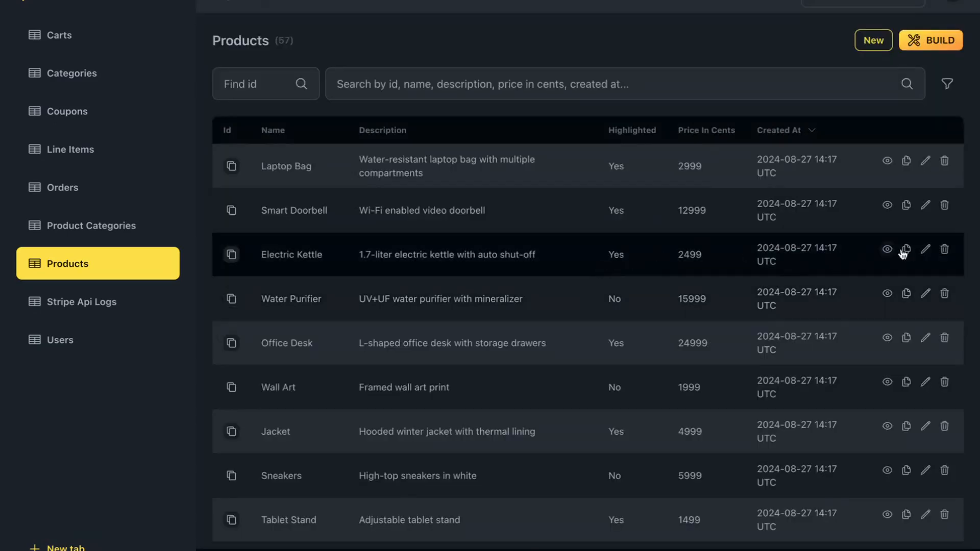
pyautogui.click(924, 250)
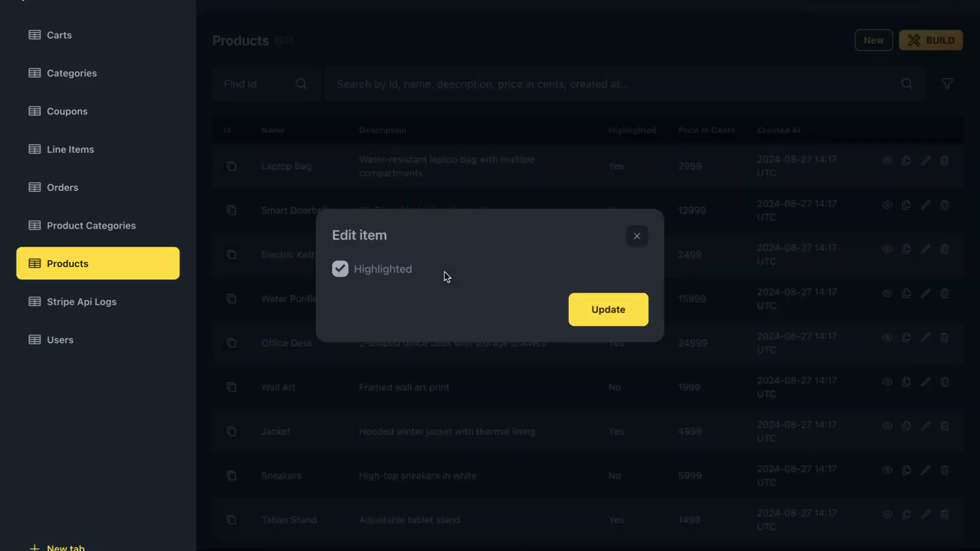
pyautogui.click(351, 272)
pyautogui.click(609, 304)
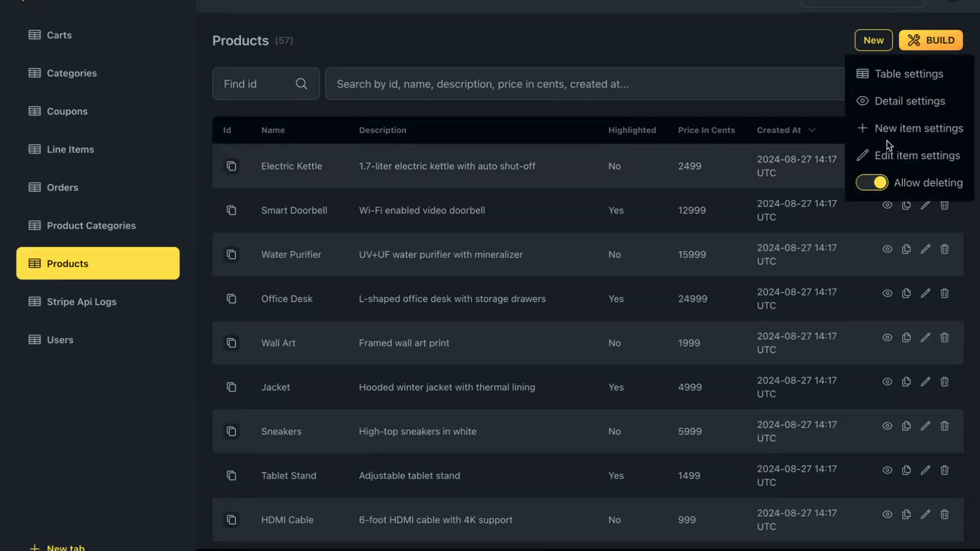
# Step: Switch off the Allow deleting option in BUILD so product rows show only view, duplicate and edit
pyautogui.click(875, 185)
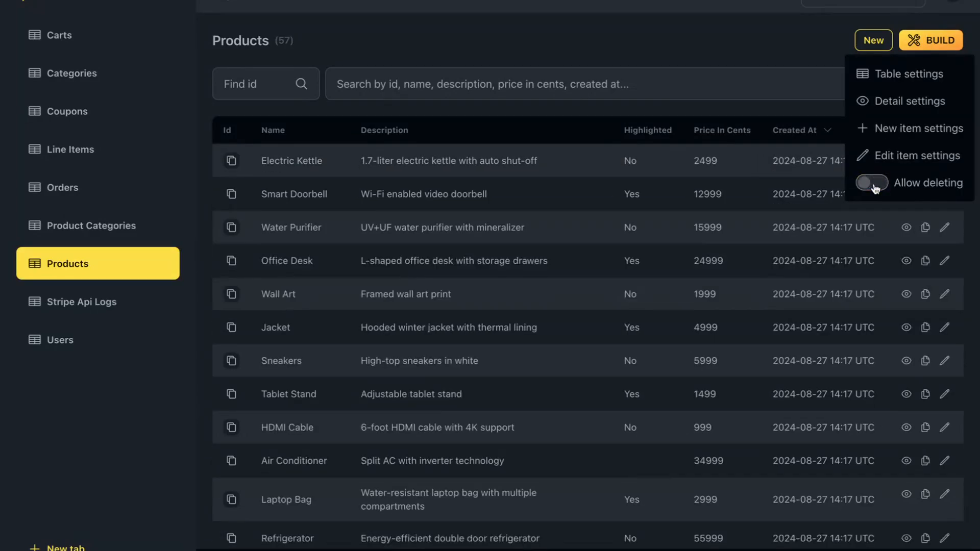
pyautogui.click(600, 143)
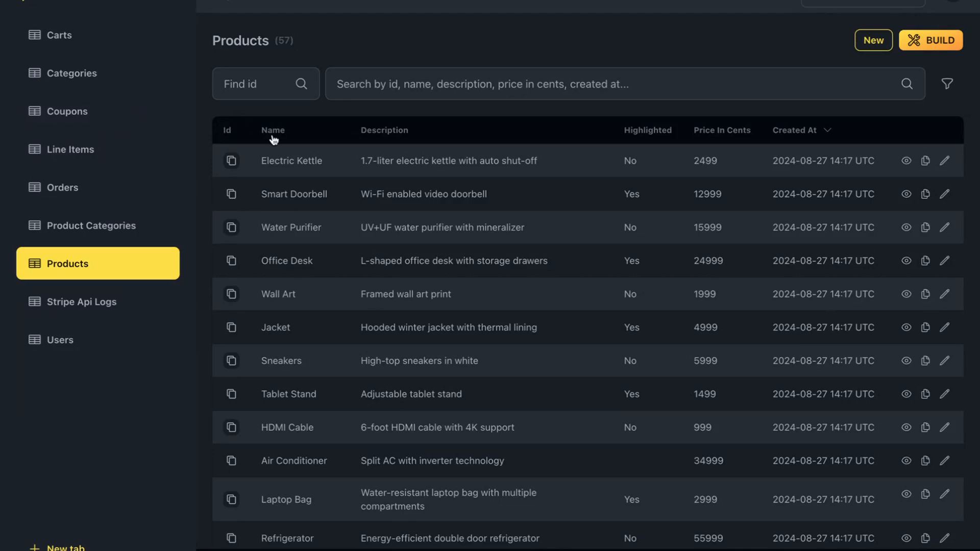
# Step: Show the Coupons table and keep its tab name as 'Coupons' in the tab settings
pyautogui.click(110, 117)
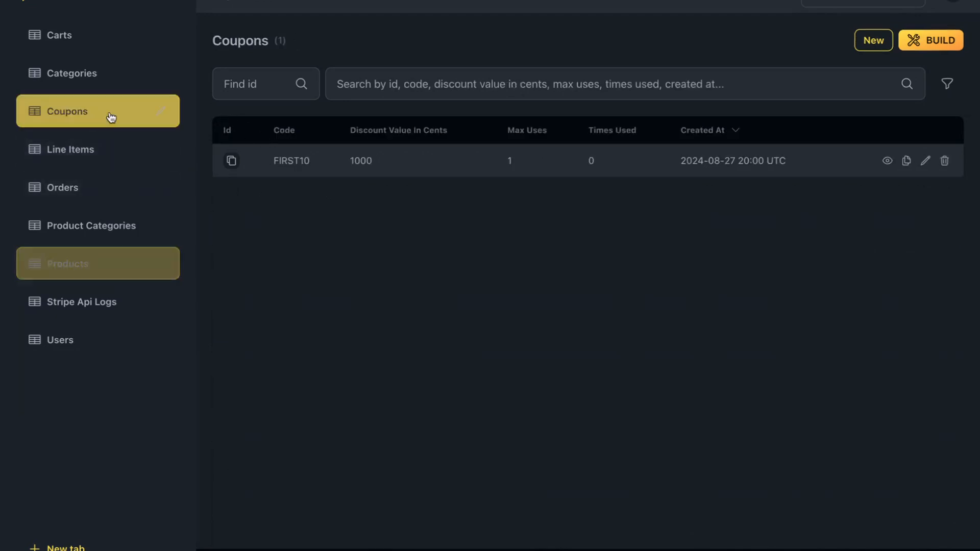
pyautogui.click(161, 113)
pyautogui.click(310, 107)
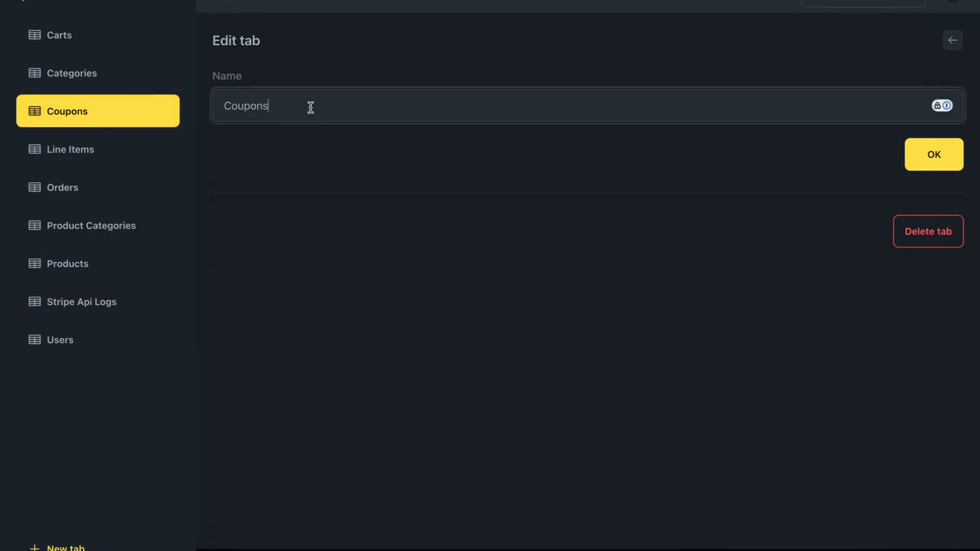
pyautogui.doubleClick(245, 105)
pyautogui.click(294, 107)
pyautogui.click(912, 169)
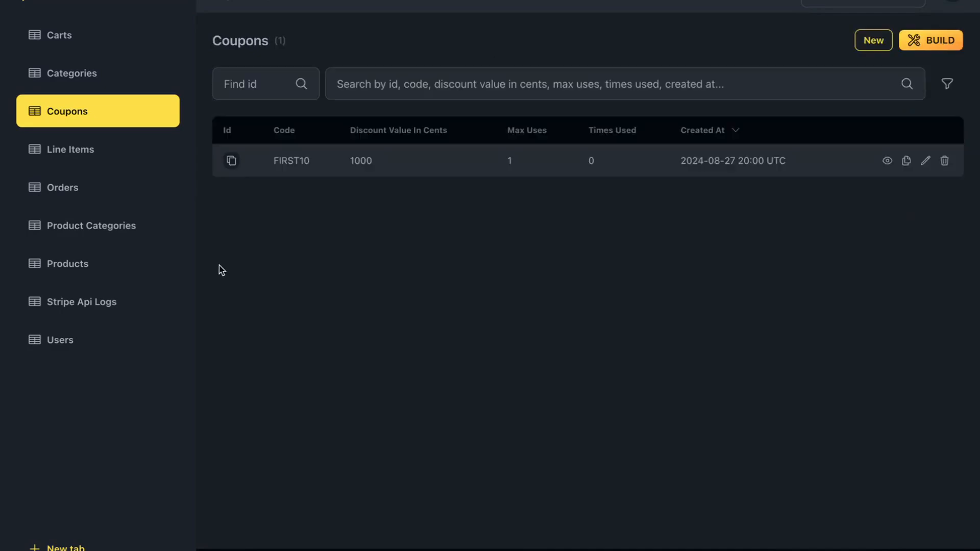
# Step: Start a New tab form and view the Relation table list without choosing one
pyautogui.click(63, 548)
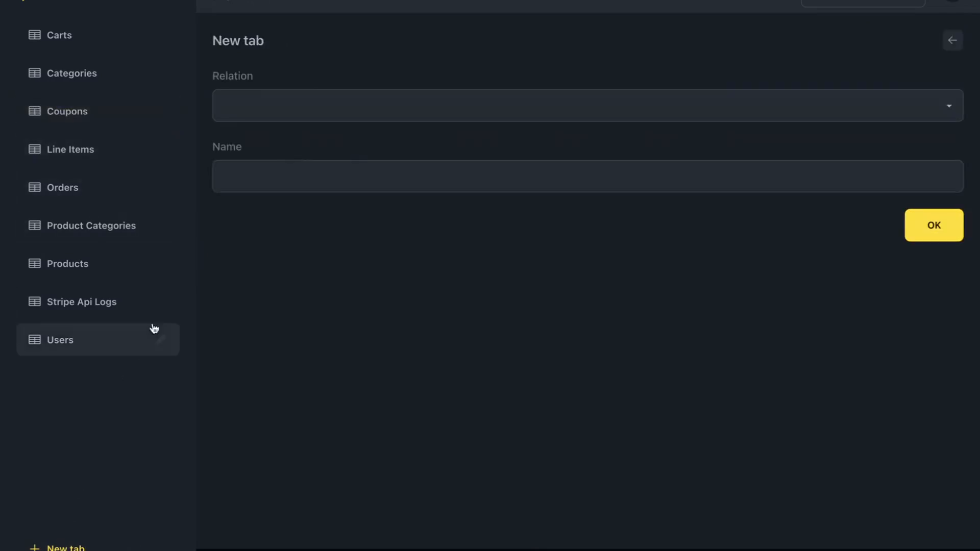
pyautogui.click(305, 112)
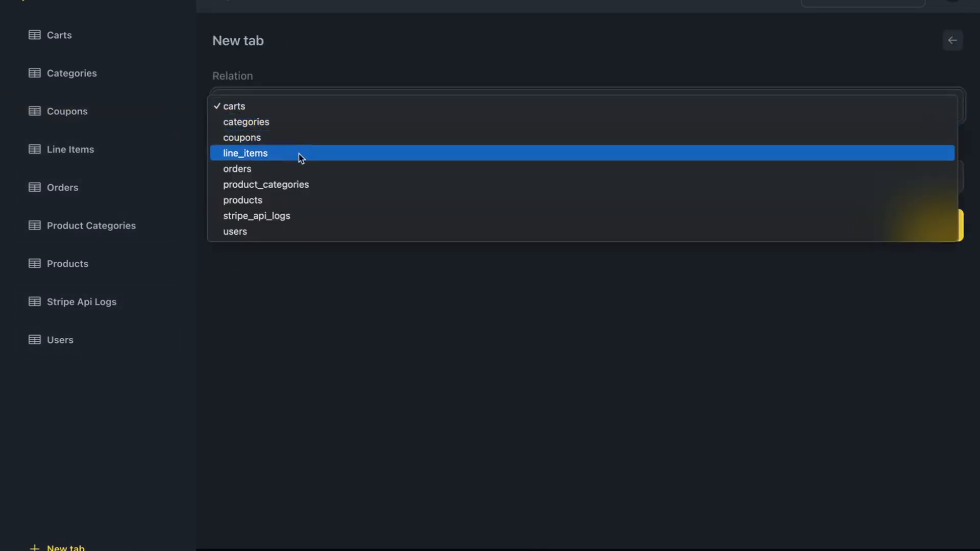
pyautogui.click(416, 270)
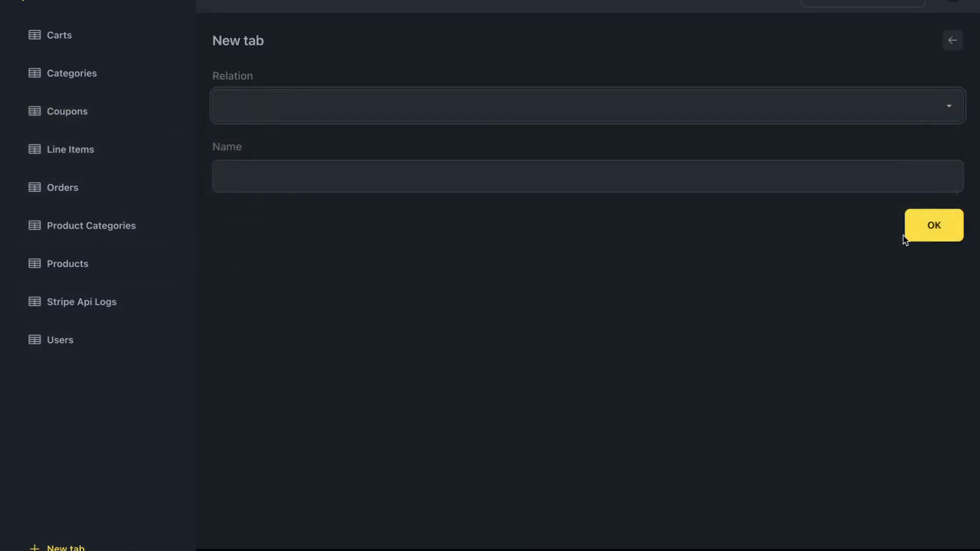